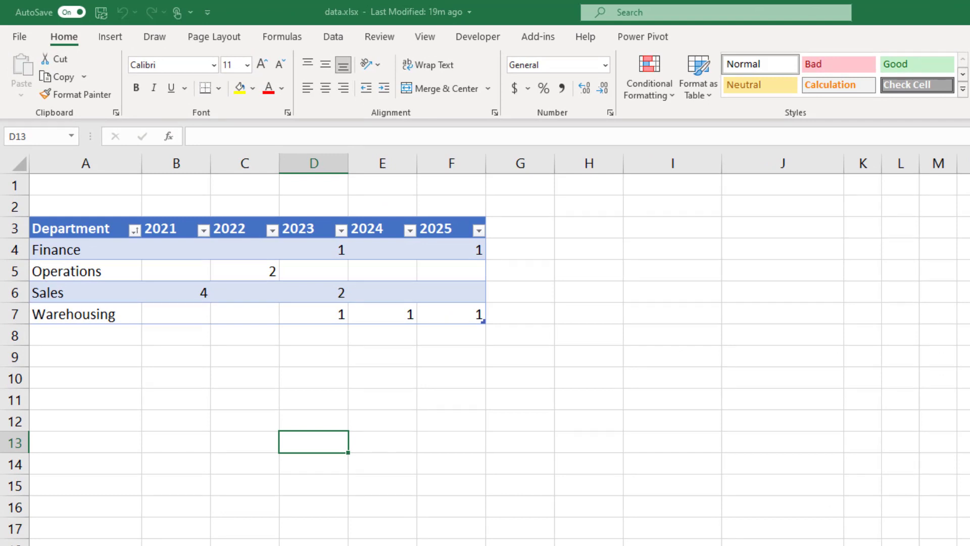
# Enter -1 as Operations' 2024 headcount change in cell E5, save the workbook and close Excel
pyautogui.click(388, 265)
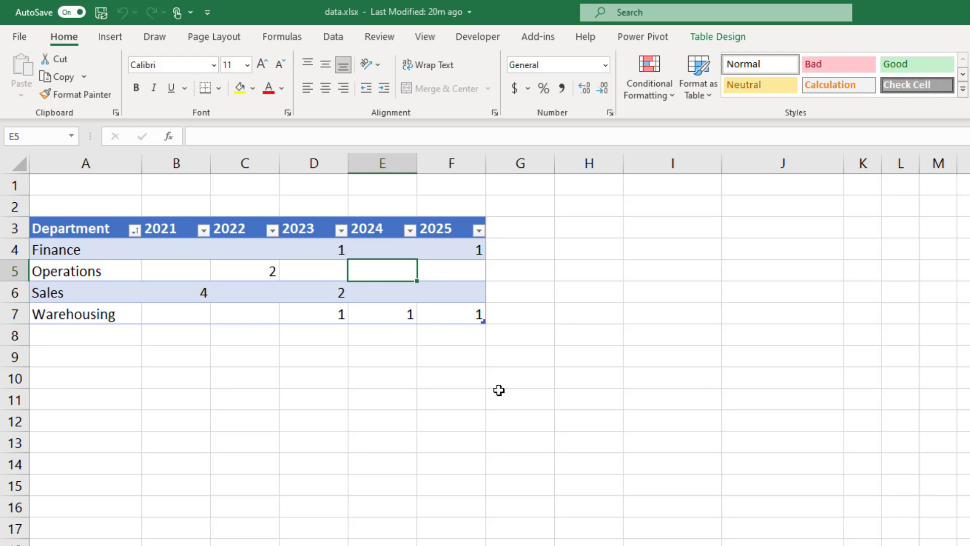
pyautogui.write('-1')
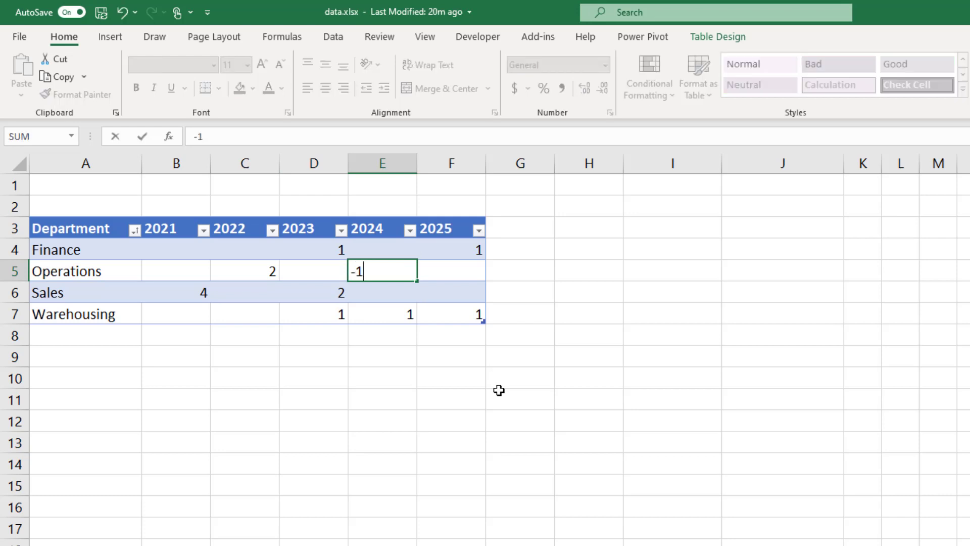
pyautogui.click(499, 390)
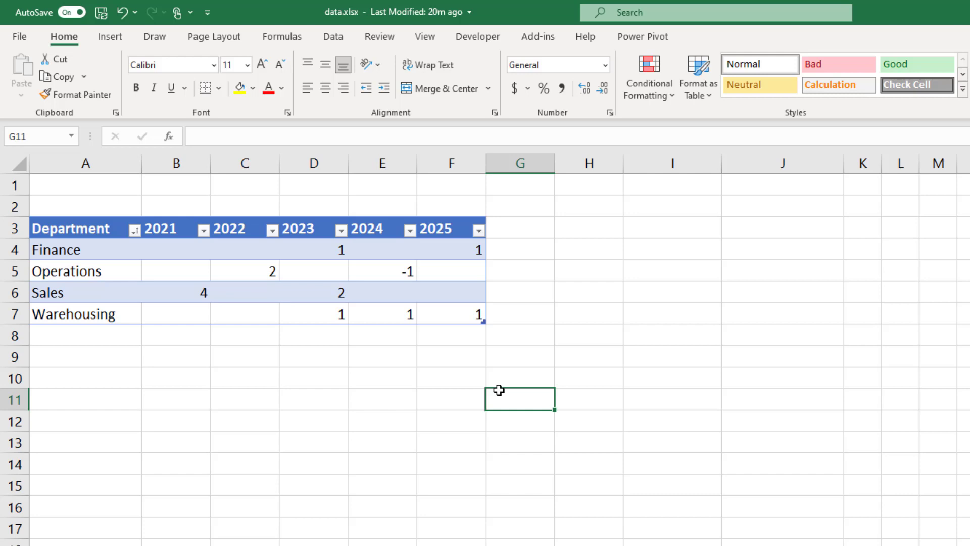
pyautogui.hotkey('ctrl', 's')
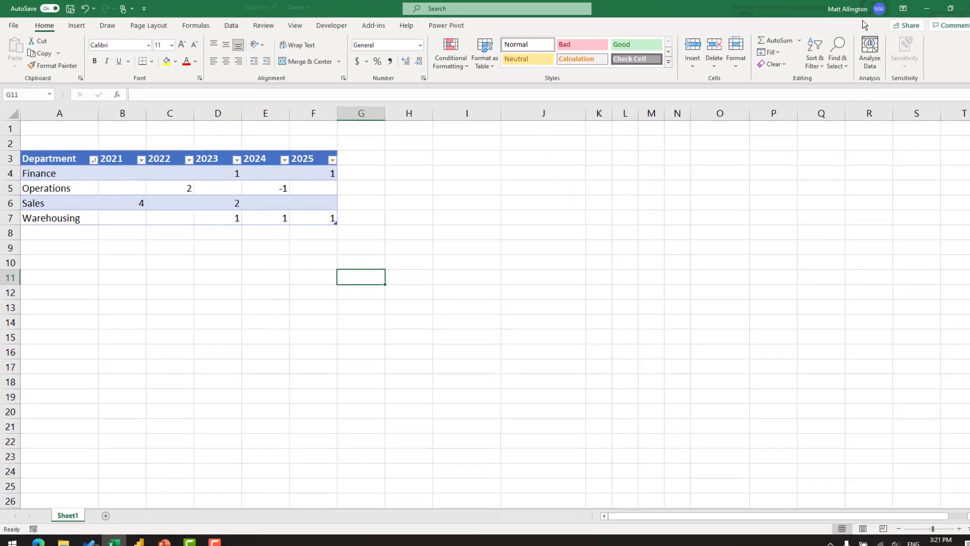
pyautogui.hotkey('alt', 'F4')
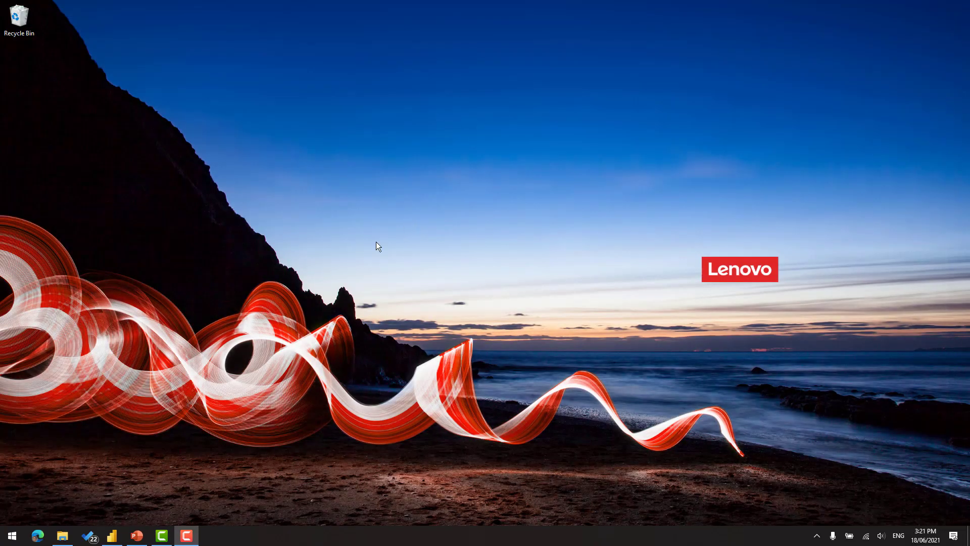
# Import data.xlsx from Excel into Power BI Desktop and select its Input table in the Navigator
pyautogui.click(113, 537)
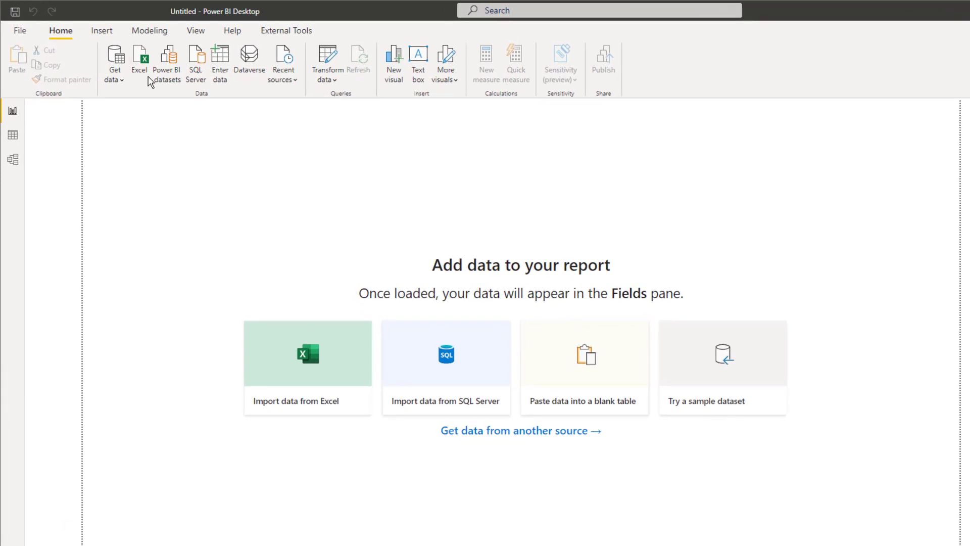
pyautogui.click(142, 61)
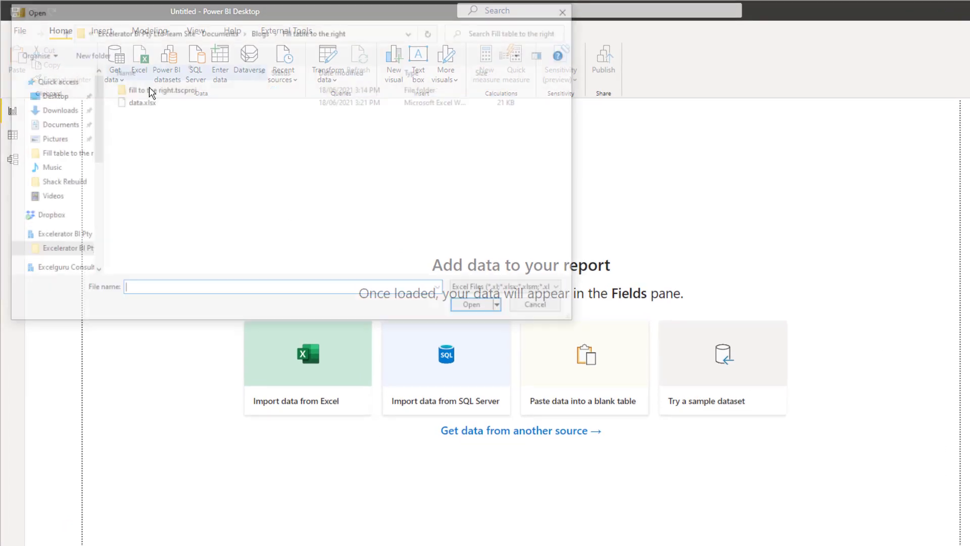
pyautogui.click(146, 101)
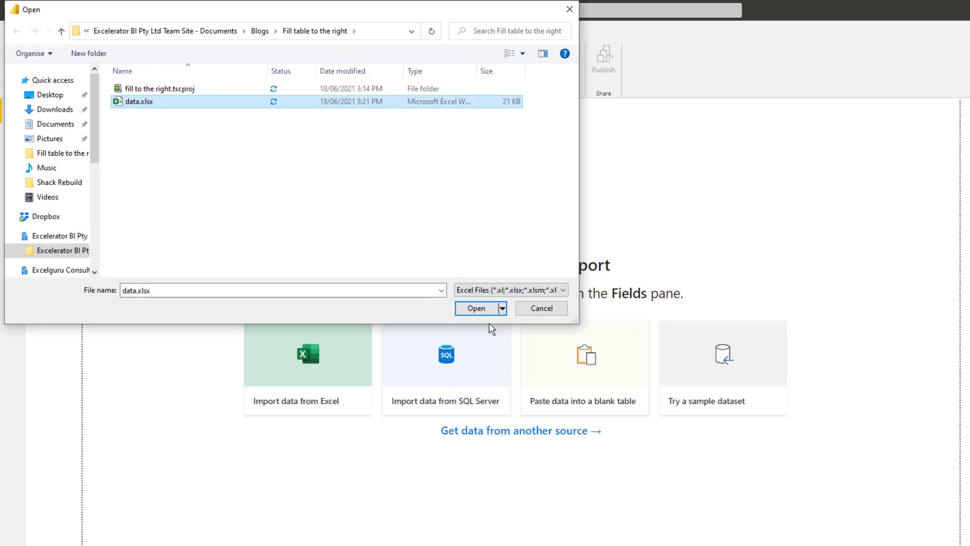
pyautogui.click(485, 310)
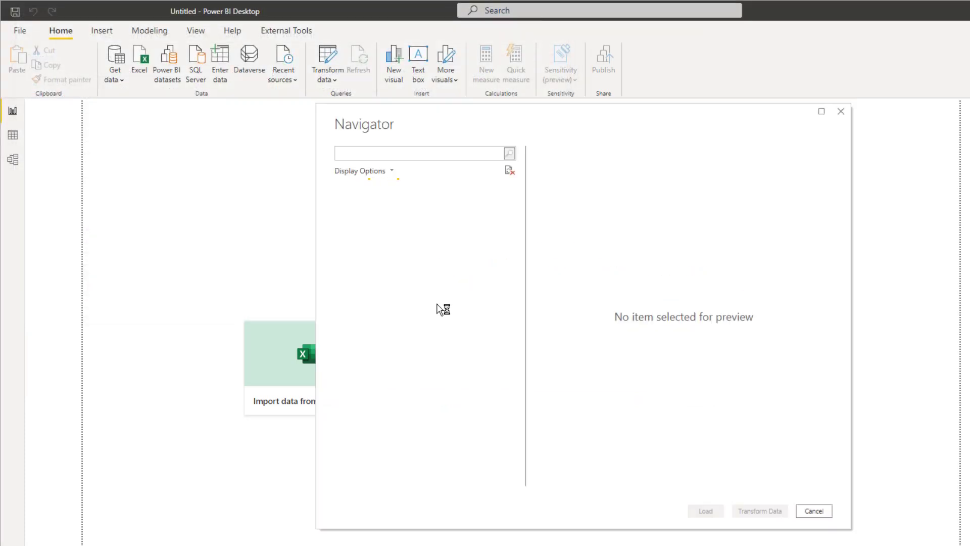
pyautogui.click(354, 204)
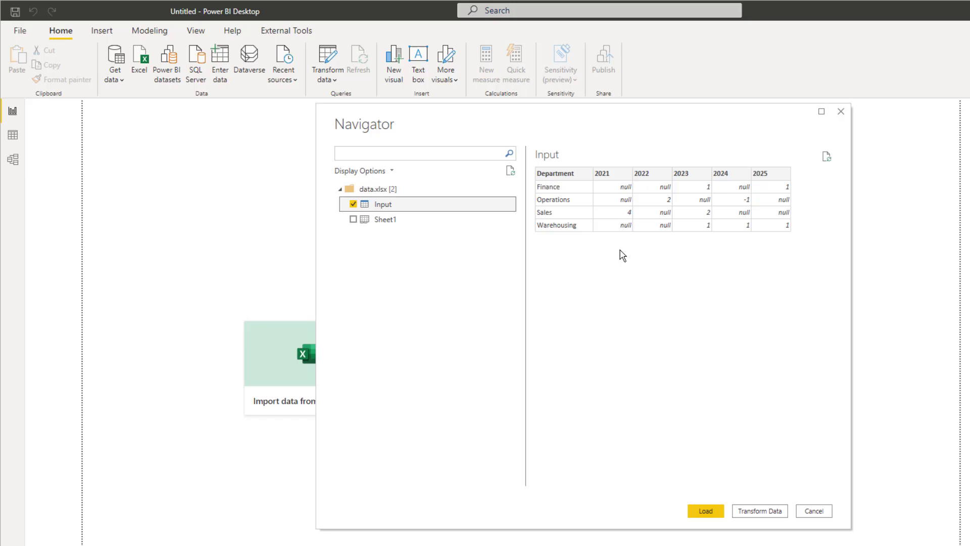
# Load Input into Power Query and unpivot every column except Department, keeping the default column names
pyautogui.click(760, 511)
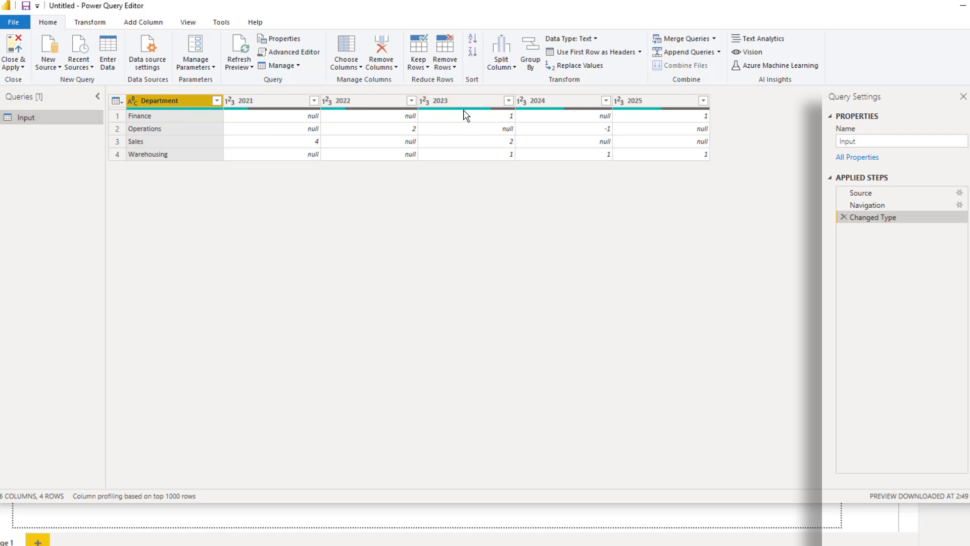
pyautogui.rightClick(192, 111)
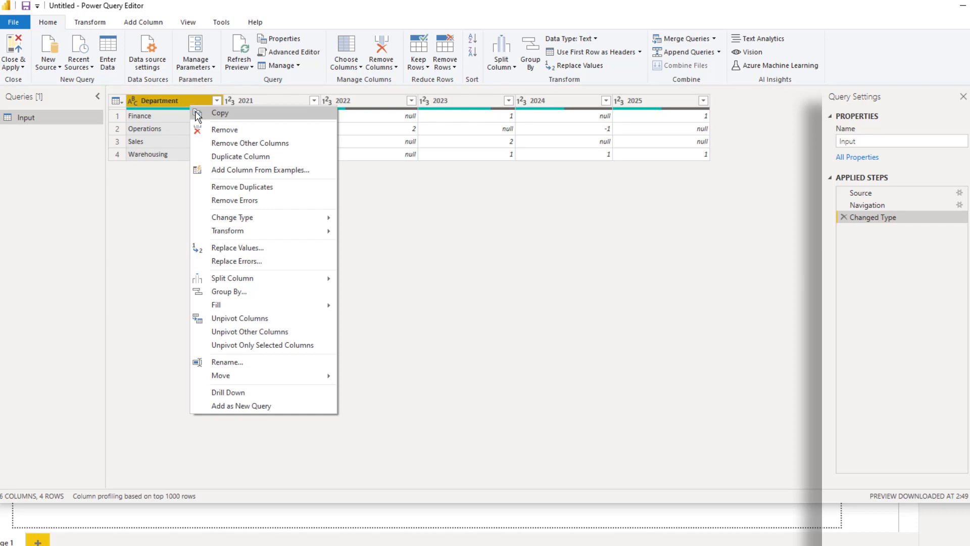
pyautogui.click(266, 332)
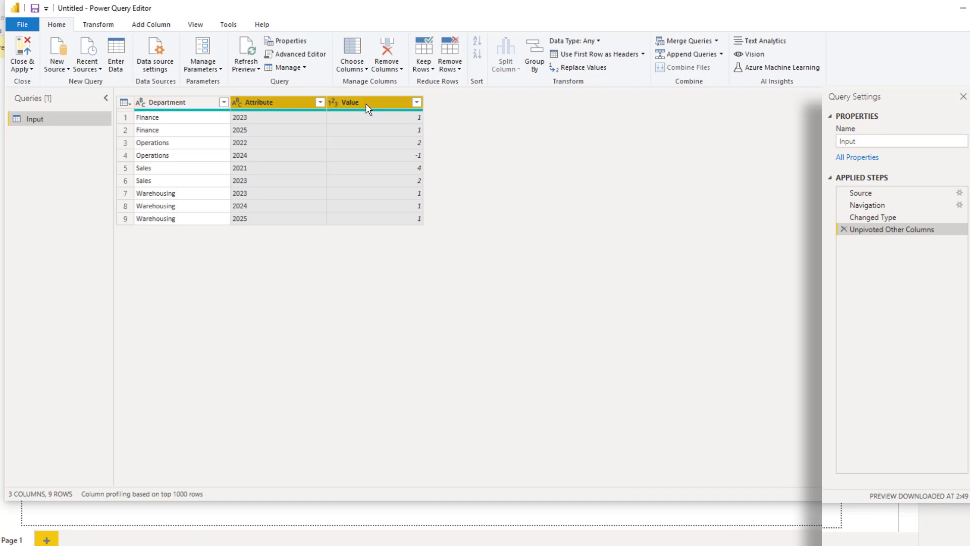
pyautogui.doubleClick(282, 107)
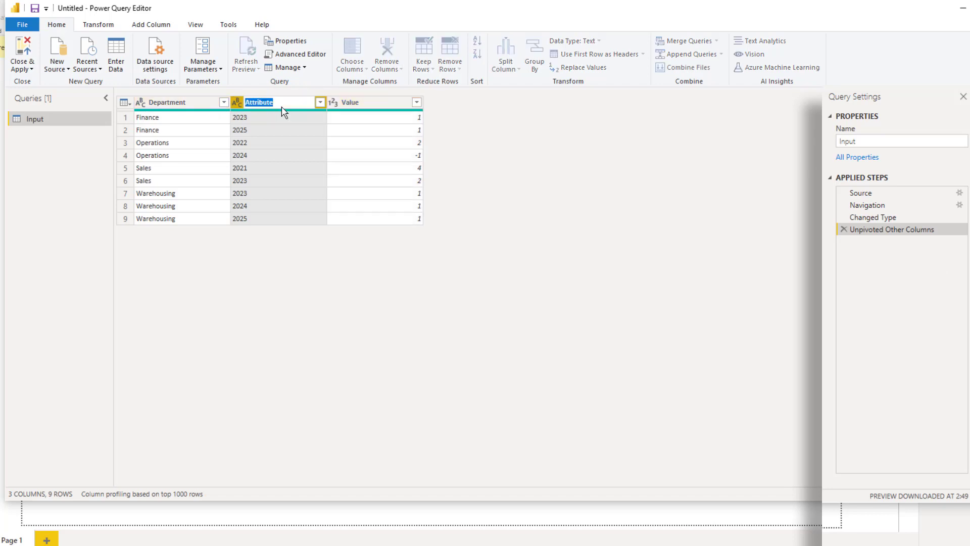
pyautogui.doubleClick(363, 103)
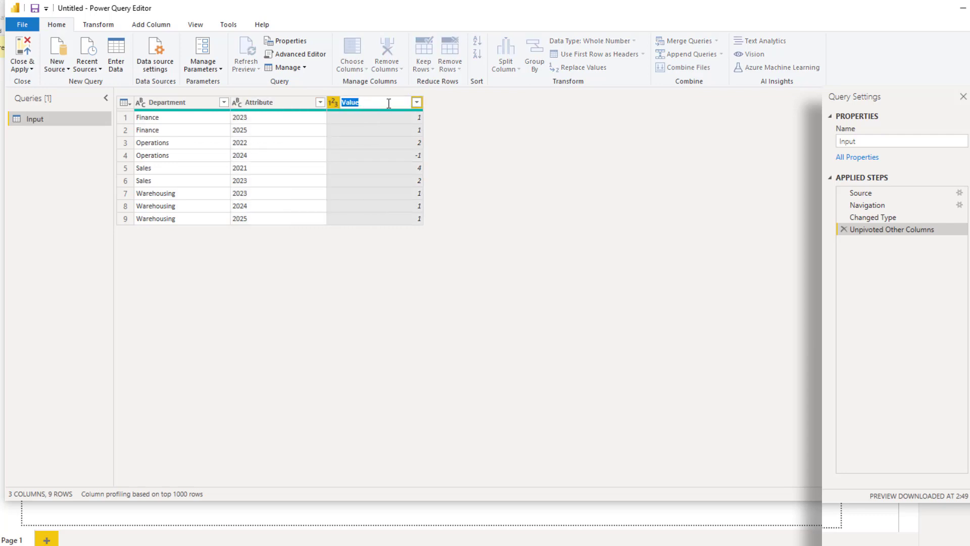
pyautogui.click(570, 190)
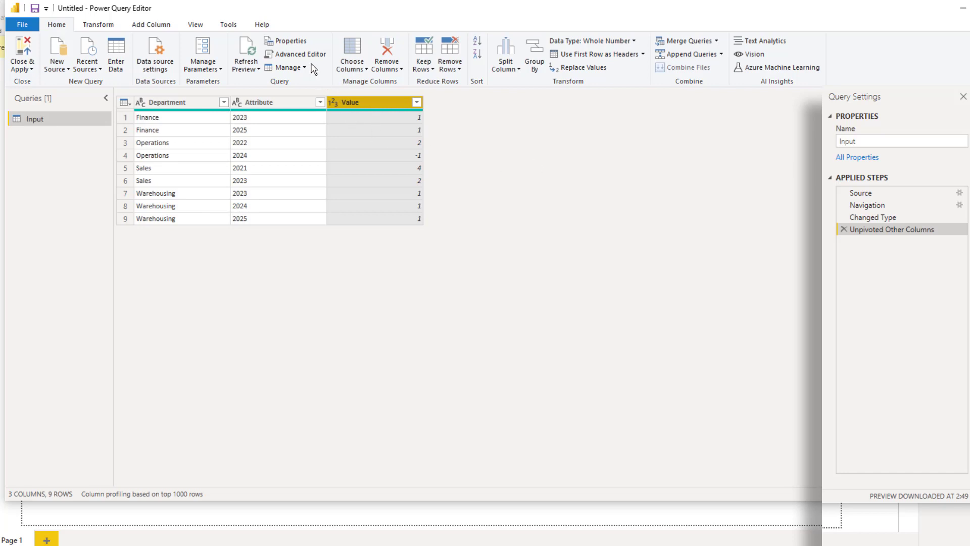
# Show the formula bar and rename Attribute to Year and Value to Head Count in the unpivot formula
pyautogui.click(211, 26)
pyautogui.click(53, 43)
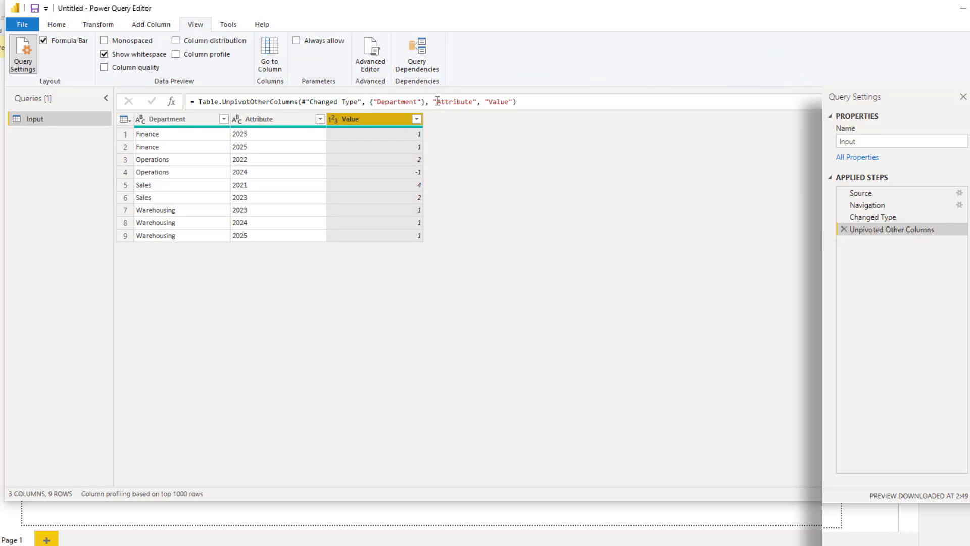
pyautogui.moveTo(436, 102); pyautogui.dragTo(513, 102)
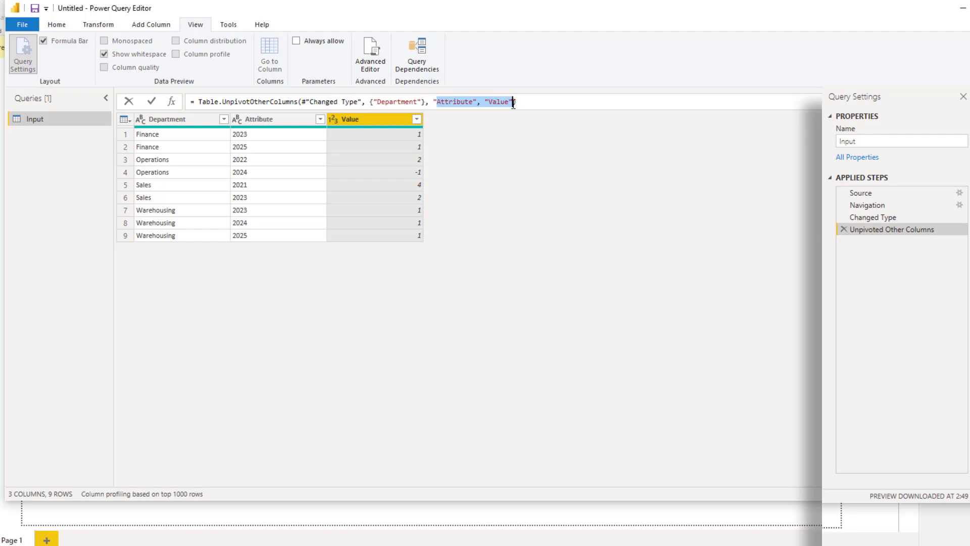
pyautogui.doubleClick(458, 102)
pyautogui.write('Year')
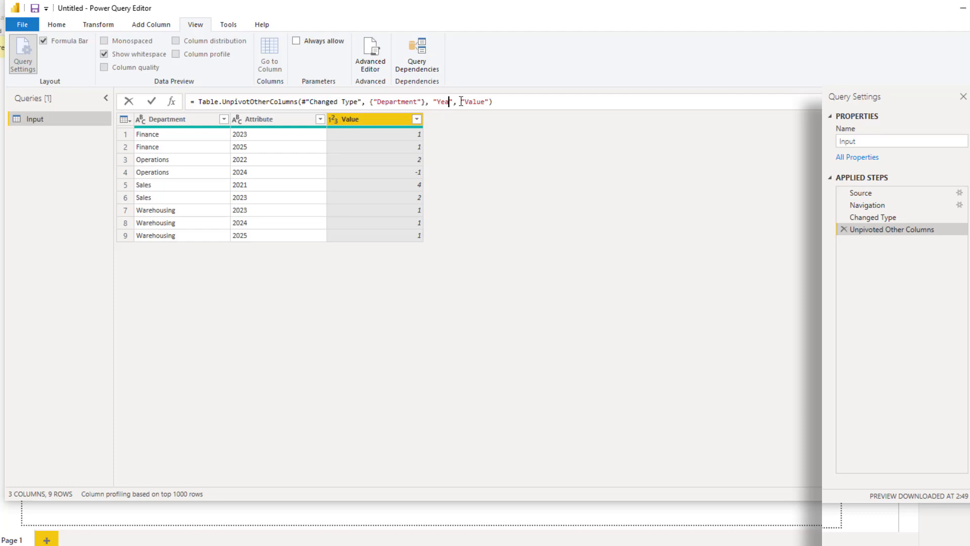
pyautogui.doubleClick(478, 101)
pyautogui.write('Head Count')
pyautogui.press('Return')
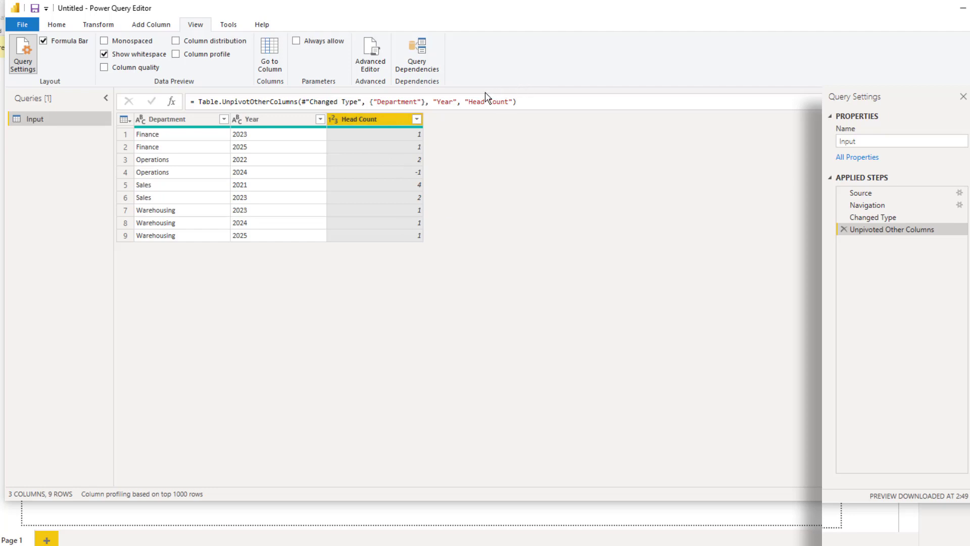
# Extend the Head Count column name to Change in Head Count
pyautogui.click(467, 102)
pyautogui.write('C')
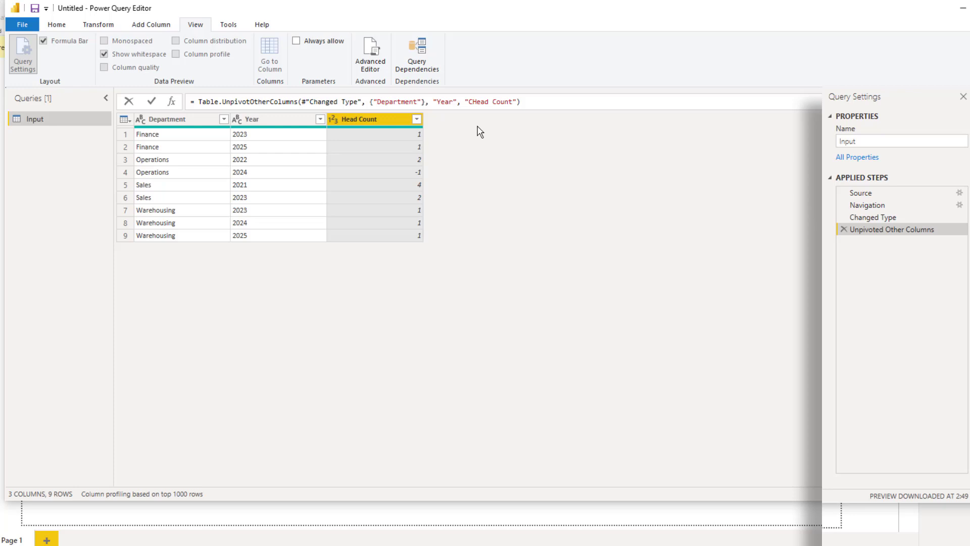
pyautogui.write('hange in')
pyautogui.press('Return')
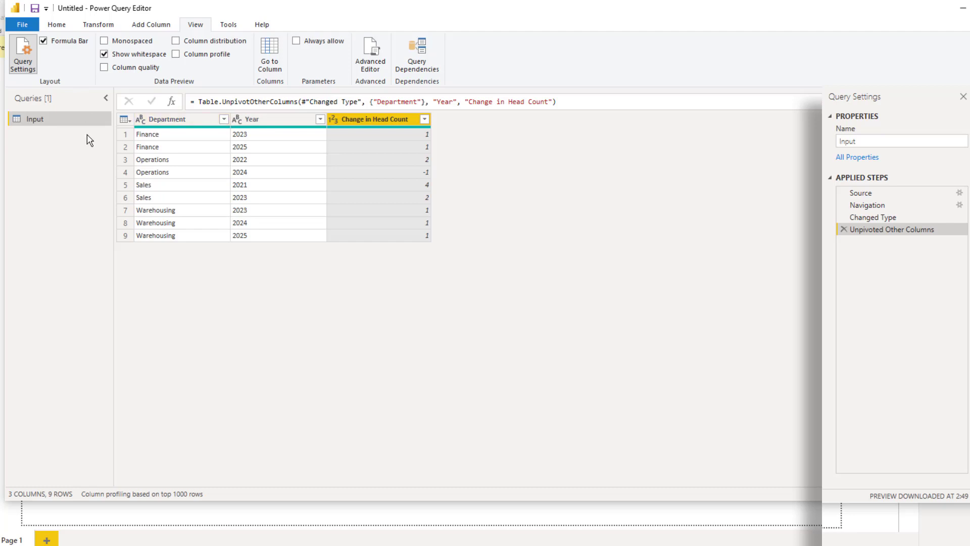
# Create a Years reference query keeping only the Year column with duplicates removed
pyautogui.rightClick(48, 125)
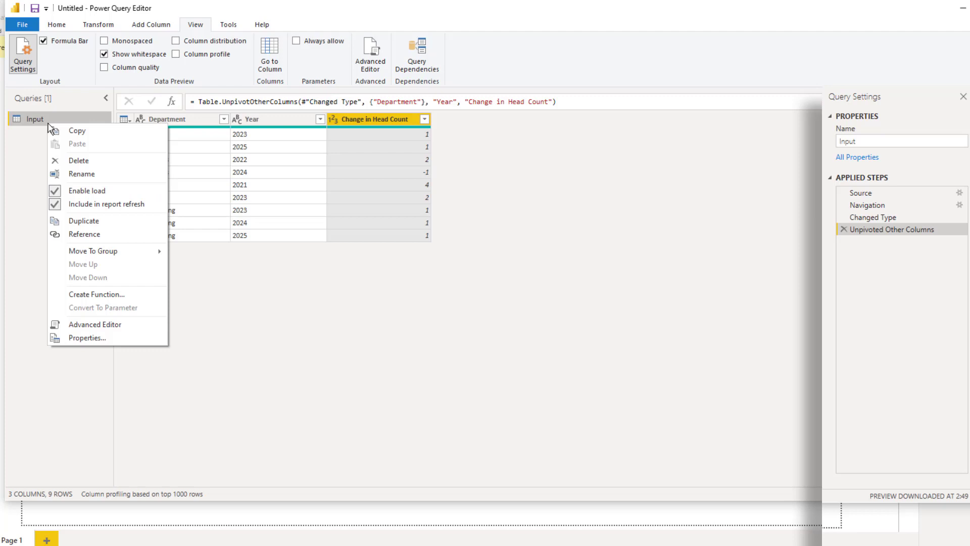
pyautogui.click(84, 235)
pyautogui.click(893, 142)
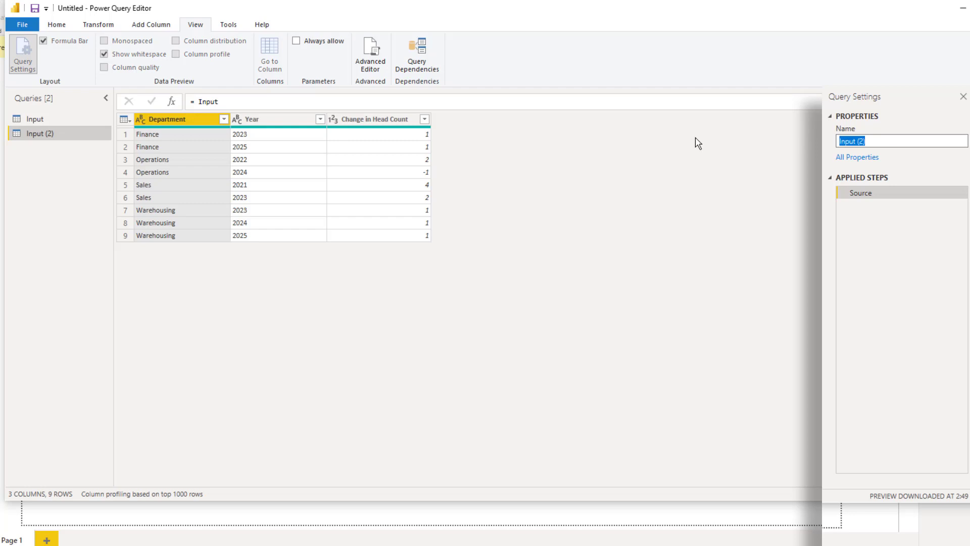
pyautogui.write('Years')
pyautogui.press('Return')
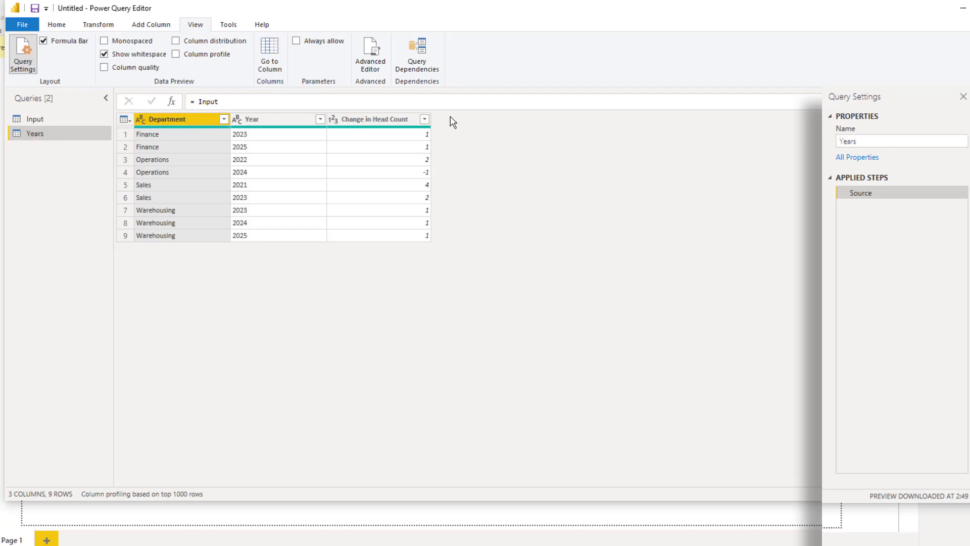
pyautogui.click(281, 121)
pyautogui.rightClick(281, 121)
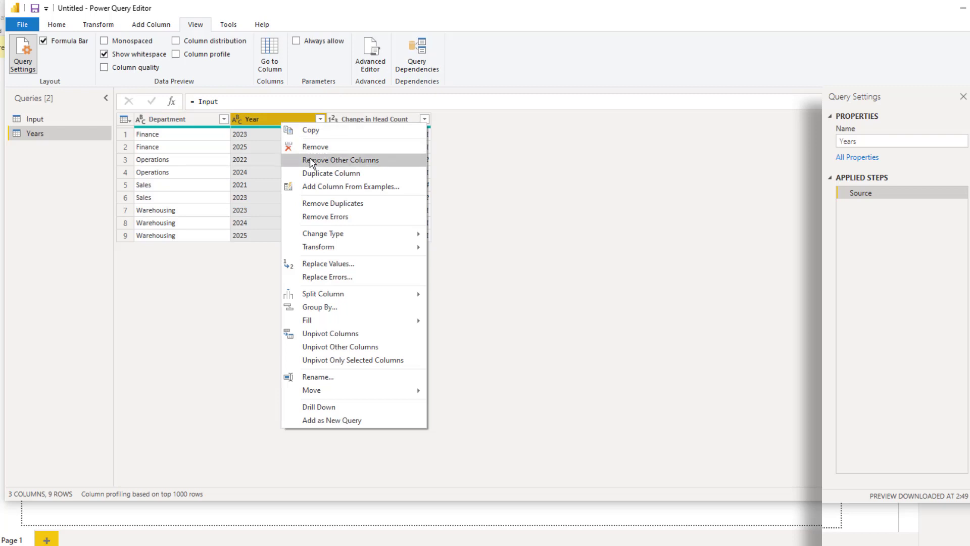
pyautogui.click(317, 160)
pyautogui.rightClick(190, 124)
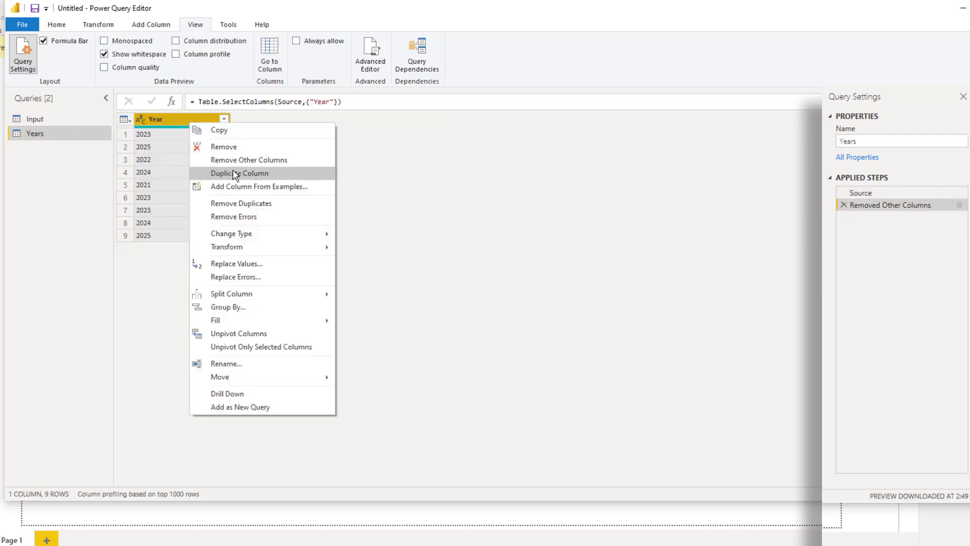
pyautogui.click(246, 215)
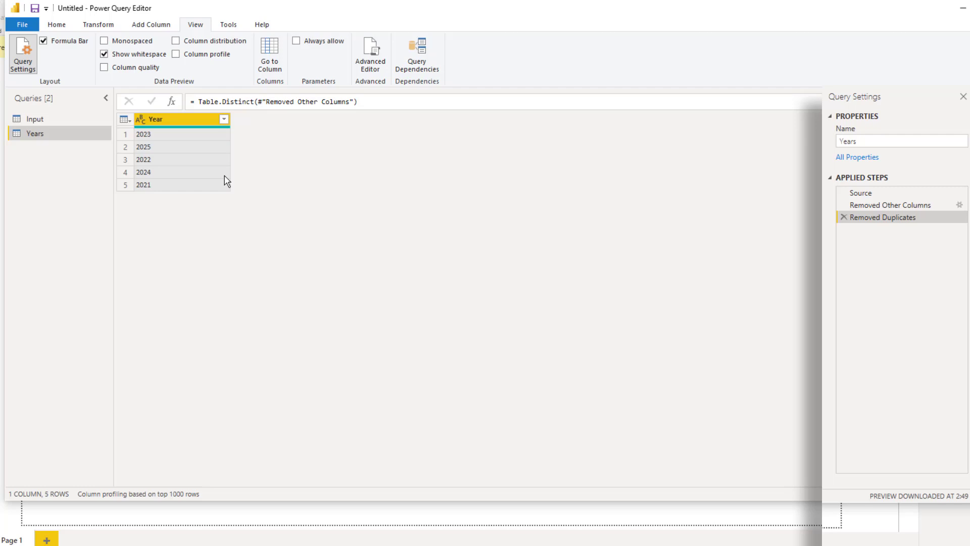
# Rename the Input query to HeadCountData
pyautogui.click(39, 120)
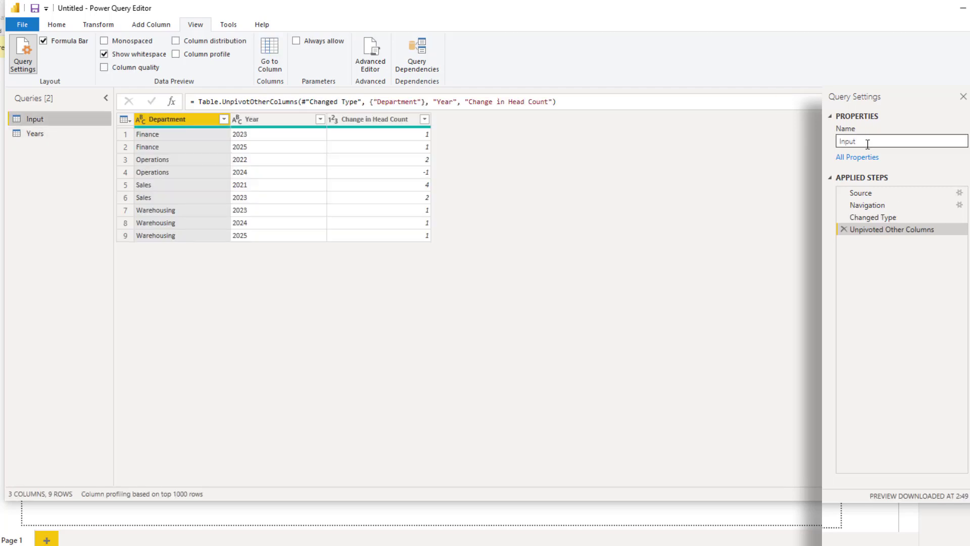
pyautogui.doubleClick(843, 141)
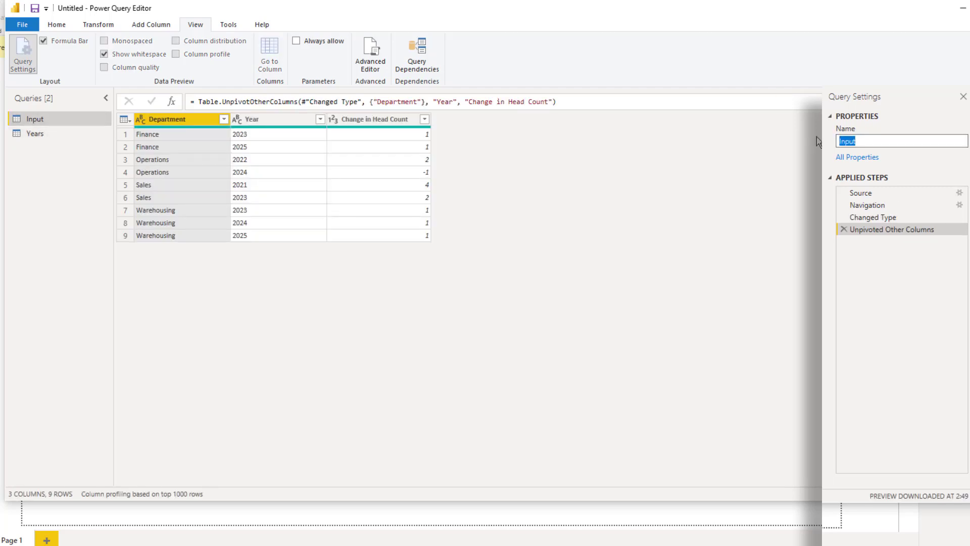
pyautogui.write('HeadCountData')
pyautogui.press('Return')
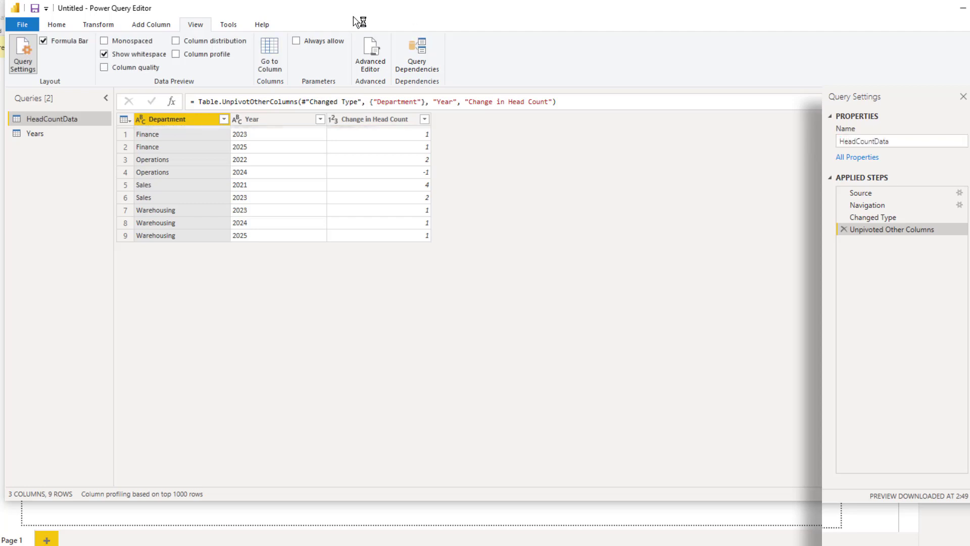
pyautogui.click(20, 26)
# Apply the queries, arrange the Years and HeadCountData cards in Model view, and hide HeadCountData's Year field
pyautogui.click(41, 97)
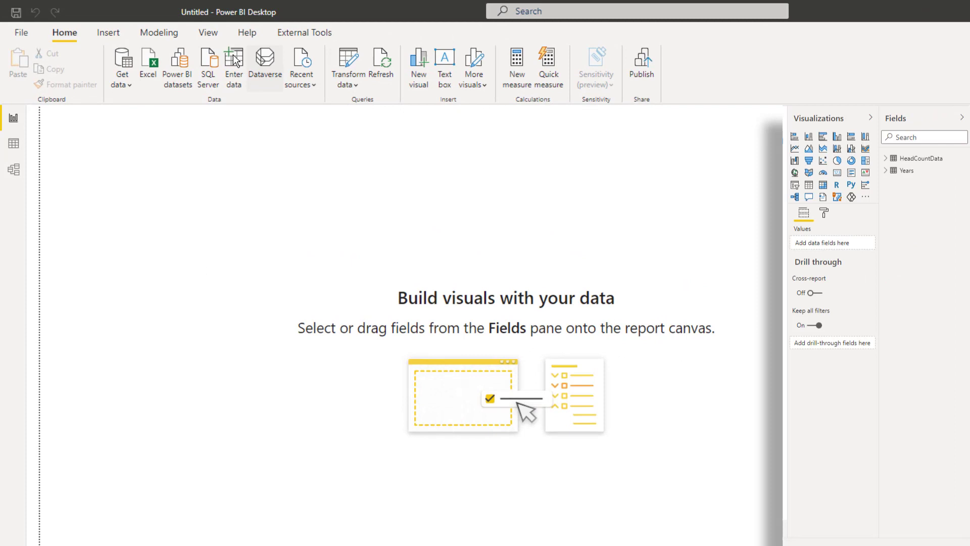
pyautogui.click(20, 178)
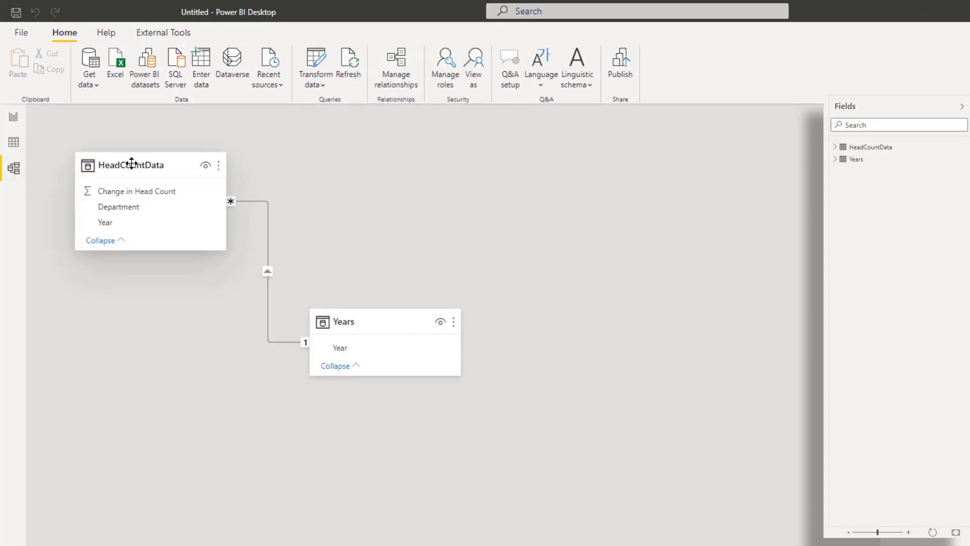
pyautogui.moveTo(132, 163); pyautogui.dragTo(200, 323)
pyautogui.moveTo(385, 320); pyautogui.dragTo(299, 162)
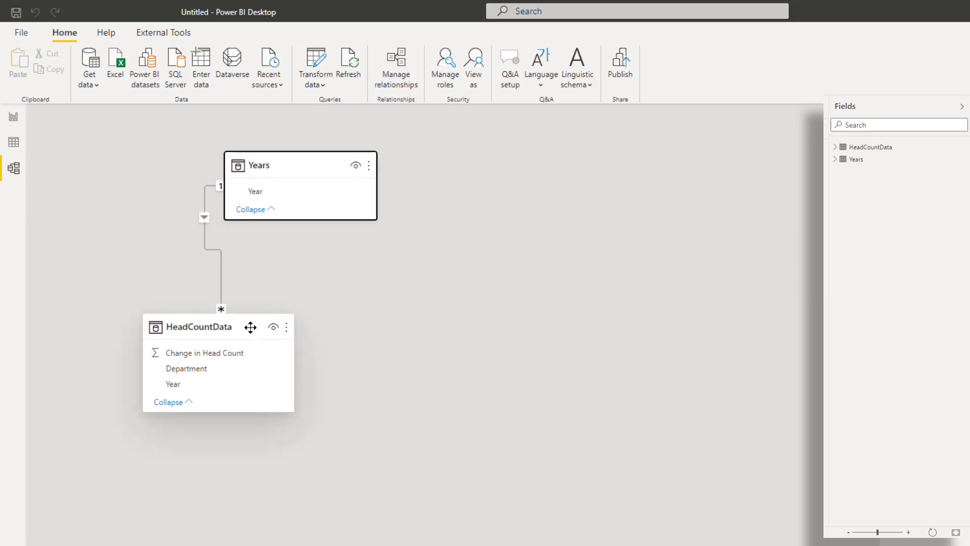
pyautogui.moveTo(245, 324); pyautogui.dragTo(212, 319)
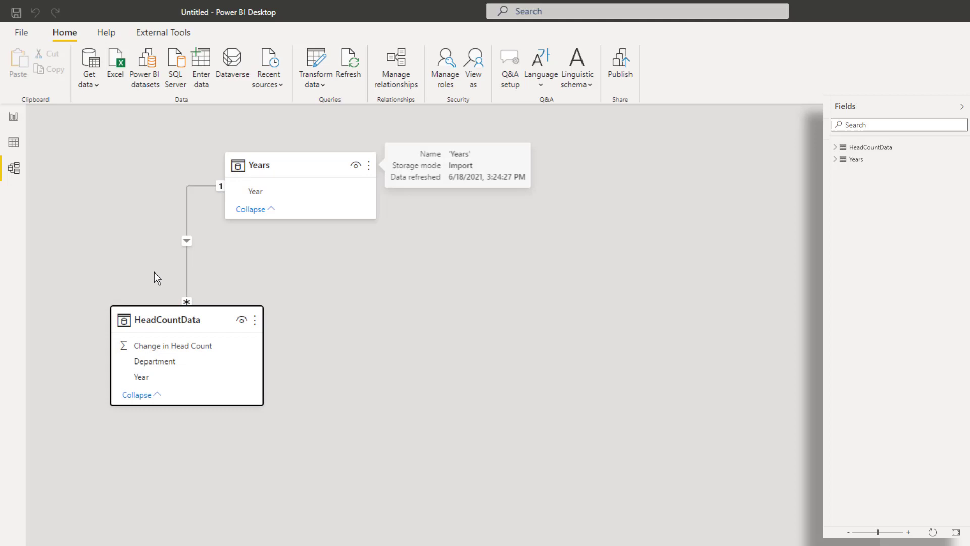
pyautogui.rightClick(149, 377)
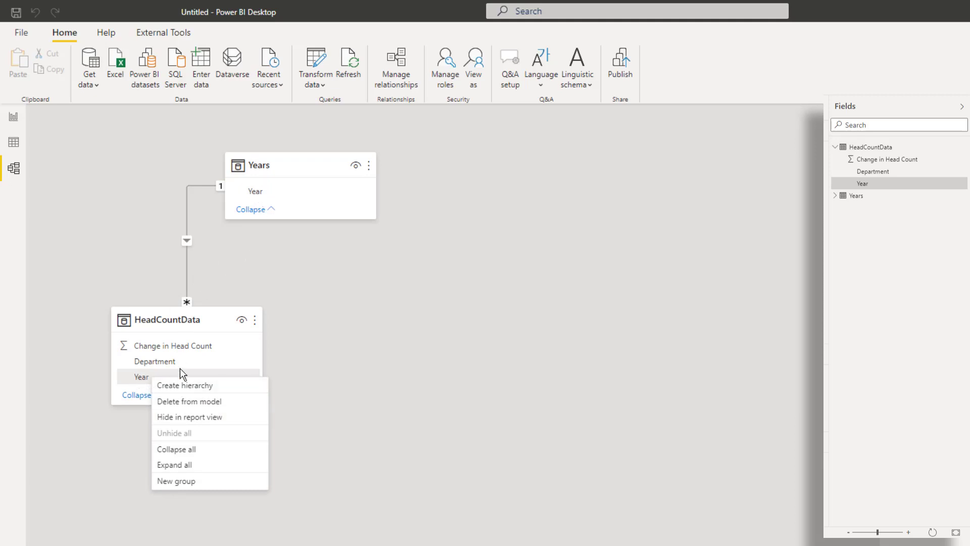
pyautogui.click(186, 419)
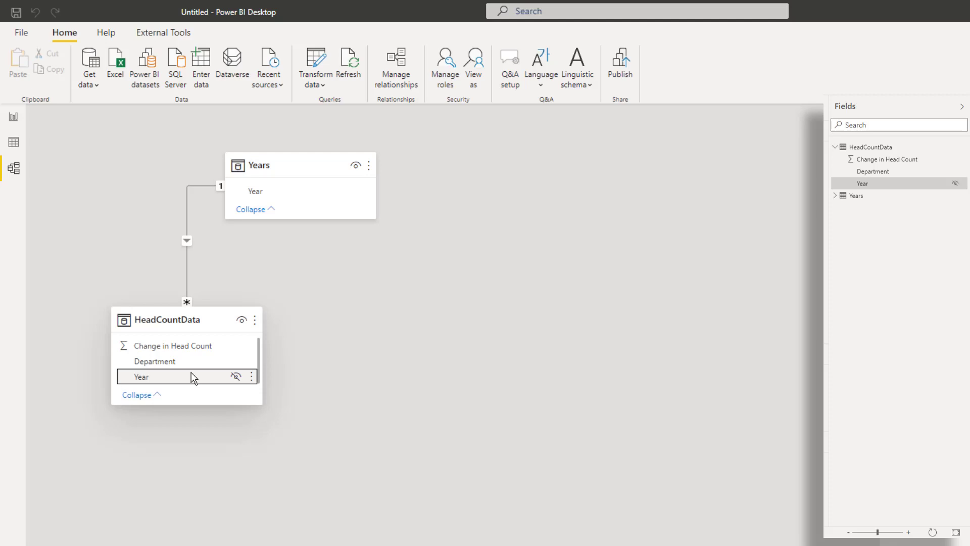
# Add a matrix with Years[Year] as columns, Department as rows and Change in Head Count as values
pyautogui.click(14, 118)
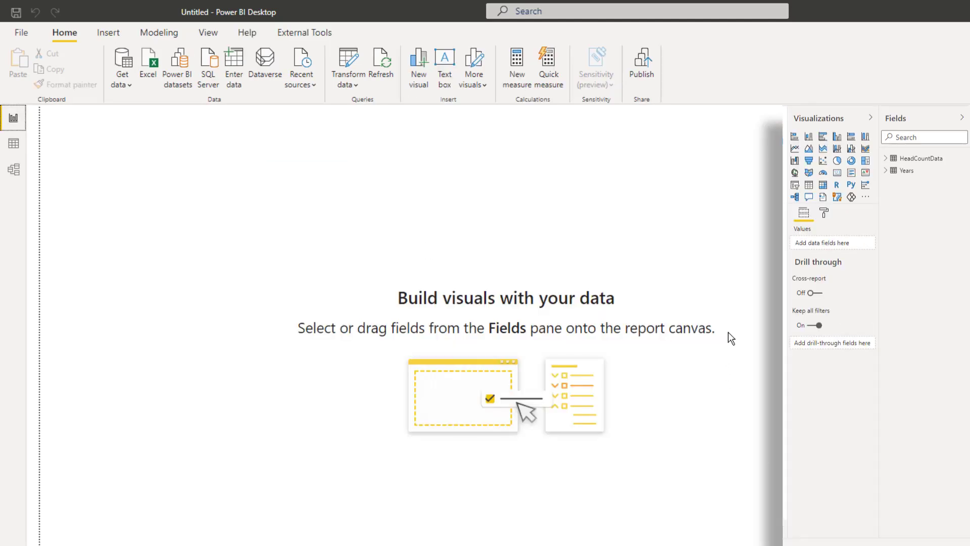
pyautogui.click(823, 184)
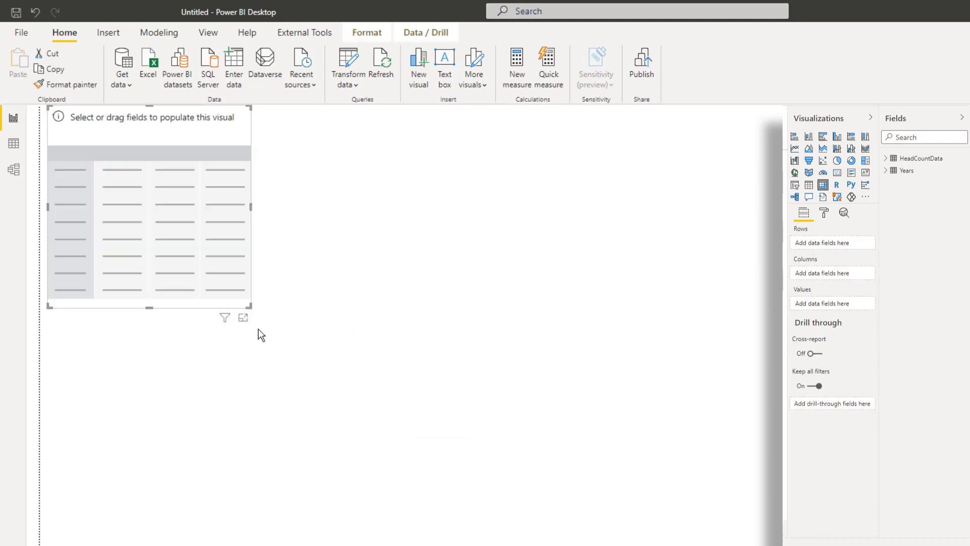
pyautogui.moveTo(190, 268); pyautogui.dragTo(750, 347)
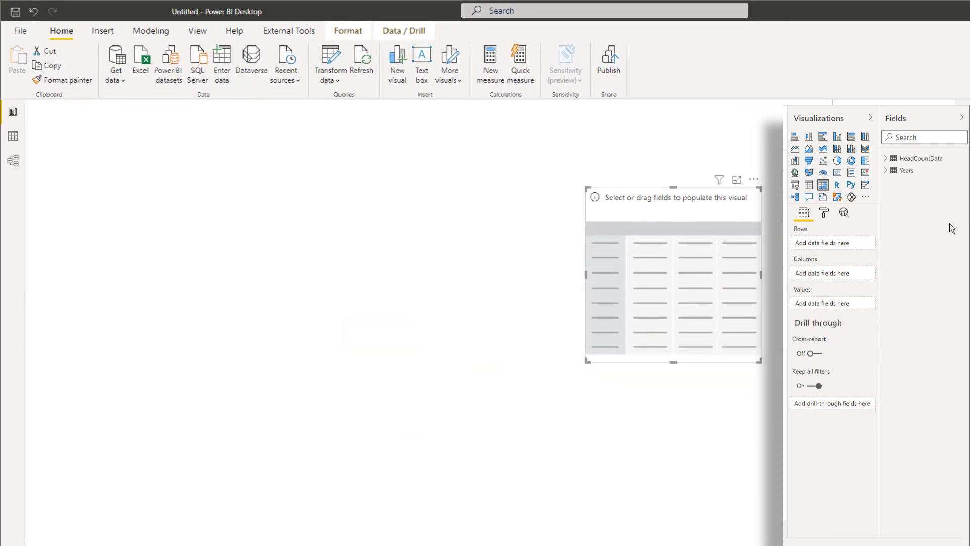
pyautogui.click(887, 172)
pyautogui.moveTo(916, 184); pyautogui.dragTo(826, 281)
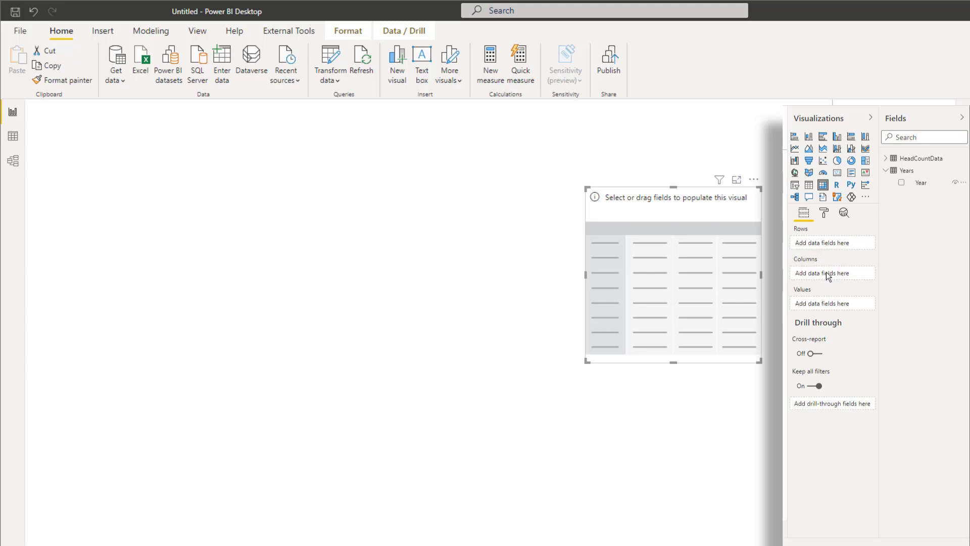
pyautogui.click(886, 158)
pyautogui.moveTo(923, 187); pyautogui.dragTo(860, 242)
pyautogui.moveTo(927, 173); pyautogui.dragTo(831, 314)
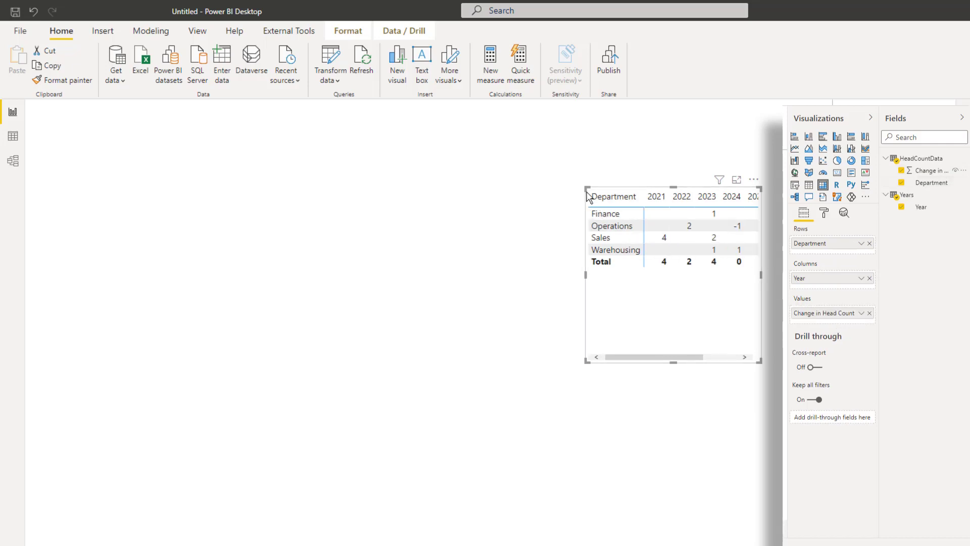
# Resize and reposition the matrix to show the Total column, and set its grid text size to 13 pt
pyautogui.moveTo(587, 190); pyautogui.dragTo(507, 188)
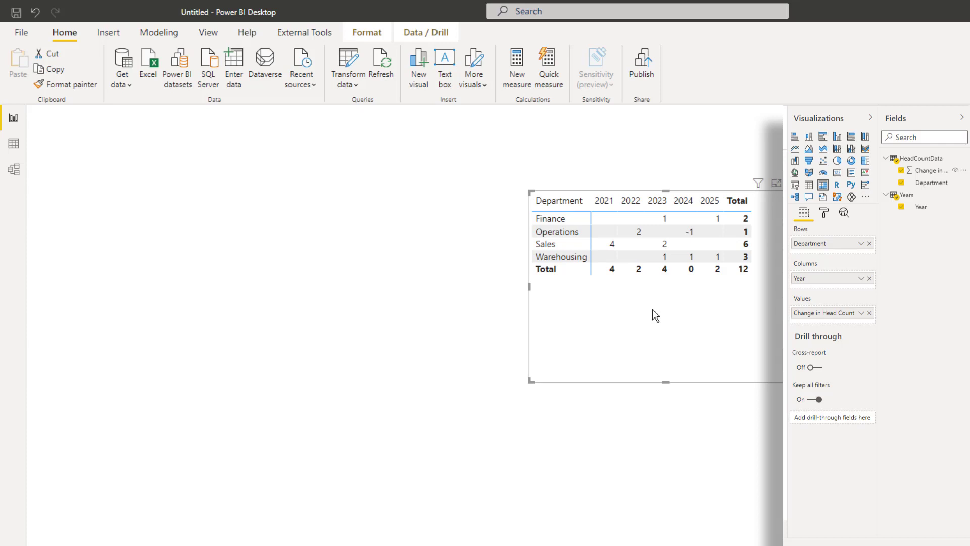
pyautogui.moveTo(654, 313)
pyautogui.mouseDown()
pyautogui.moveTo(615, 297)
pyautogui.moveTo(643, 308)
pyautogui.mouseUp()
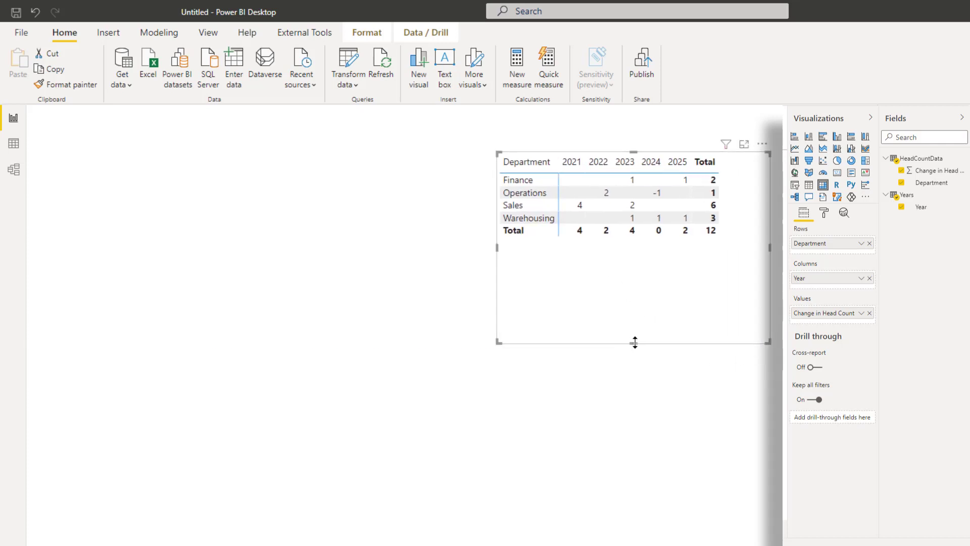
pyautogui.moveTo(634, 343); pyautogui.dragTo(634, 307)
pyautogui.click(825, 213)
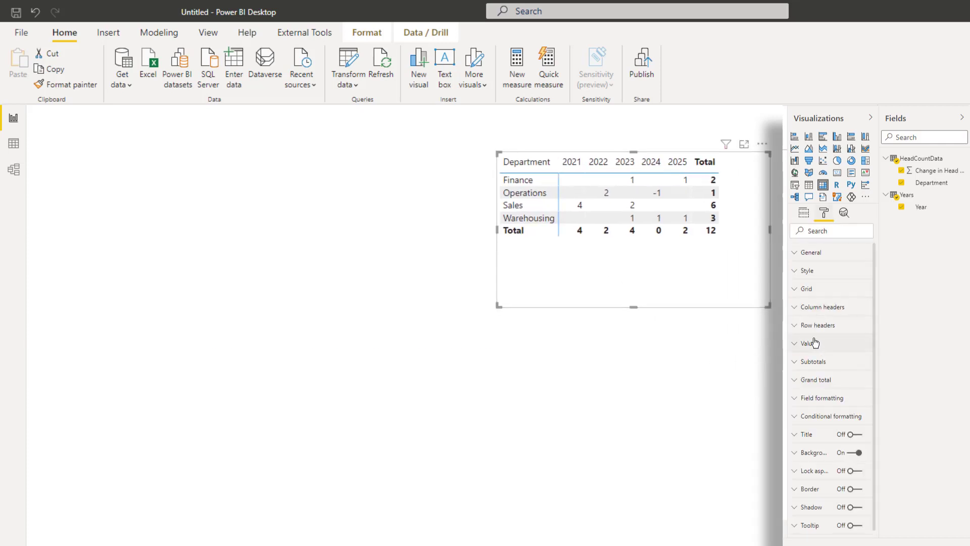
pyautogui.click(804, 289)
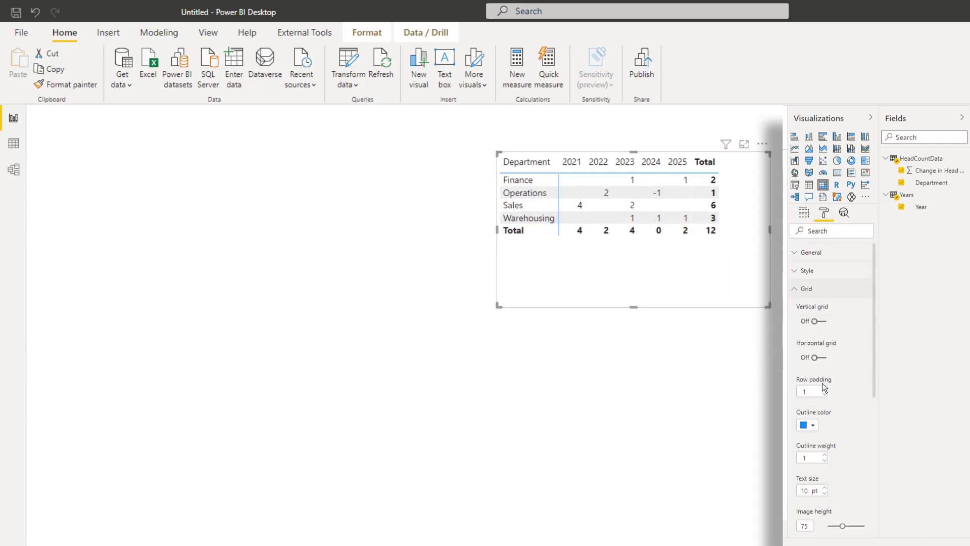
pyautogui.click(825, 488)
pyautogui.click(825, 487)
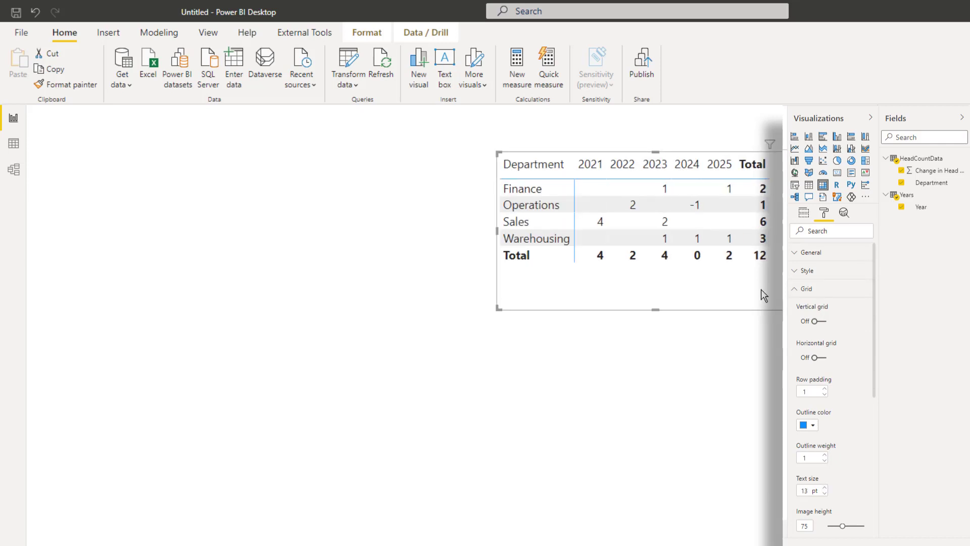
pyautogui.hotkey('ctrl', 'c')
# Paste a copy of the matrix below the original and remove Change in Head Count from it
pyautogui.hotkey('ctrl', 'v')
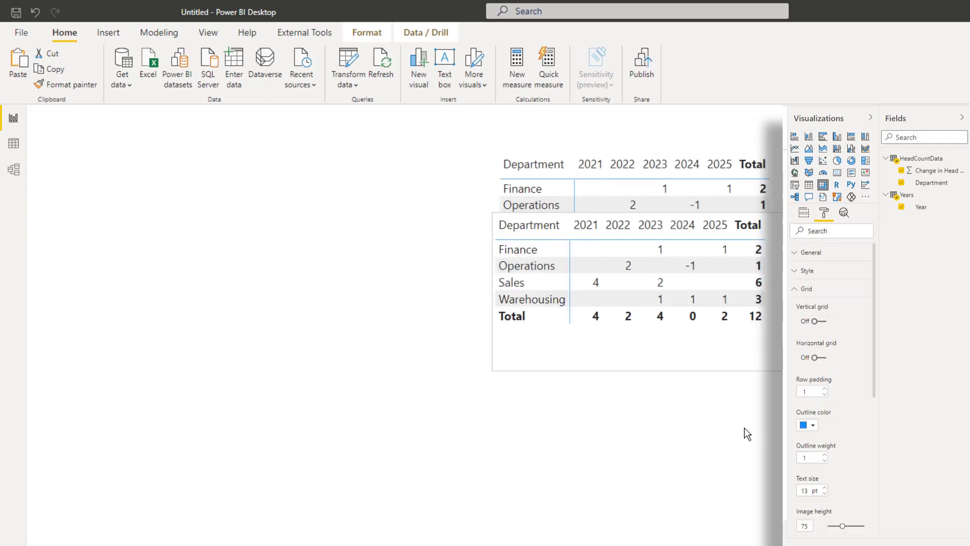
pyautogui.moveTo(750, 457); pyautogui.dragTo(758, 451)
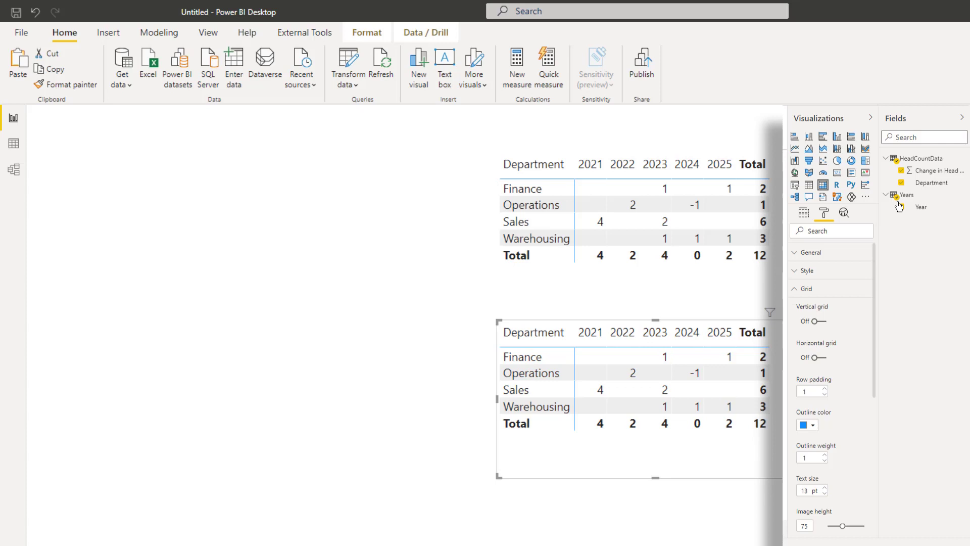
pyautogui.click(902, 170)
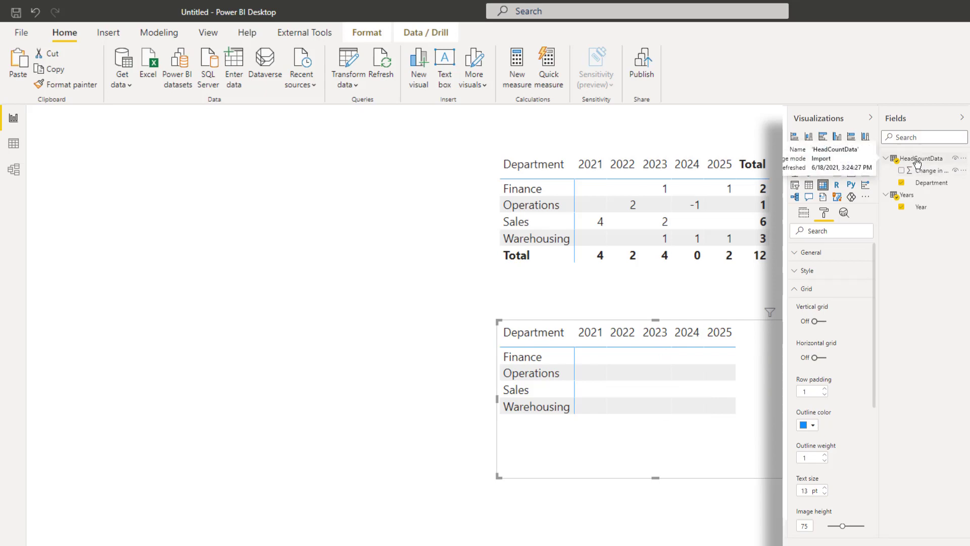
# Create HeadCountData measure Change in a Given Year = CALCULATE(SUM(HeadCountData[Change in Head Count]))
pyautogui.rightClick(917, 162)
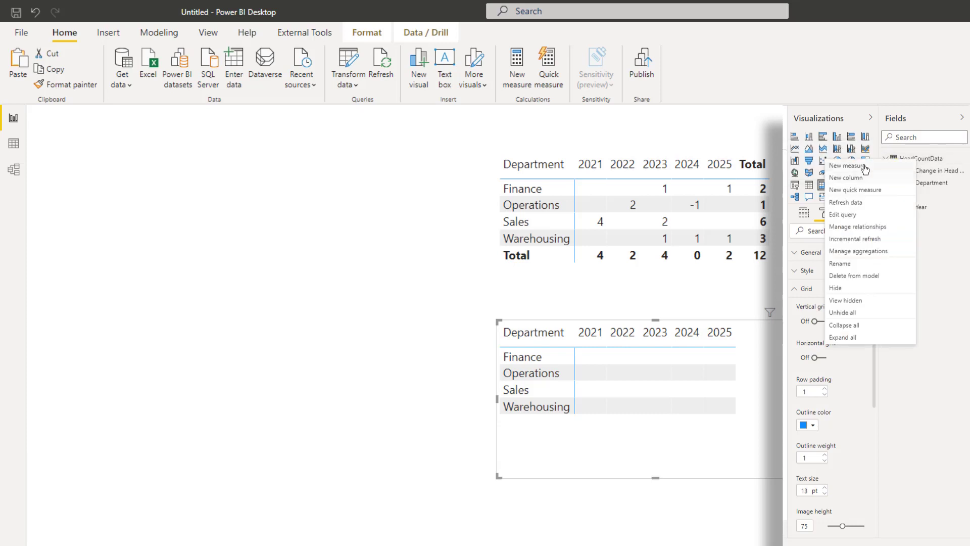
pyautogui.click(849, 182)
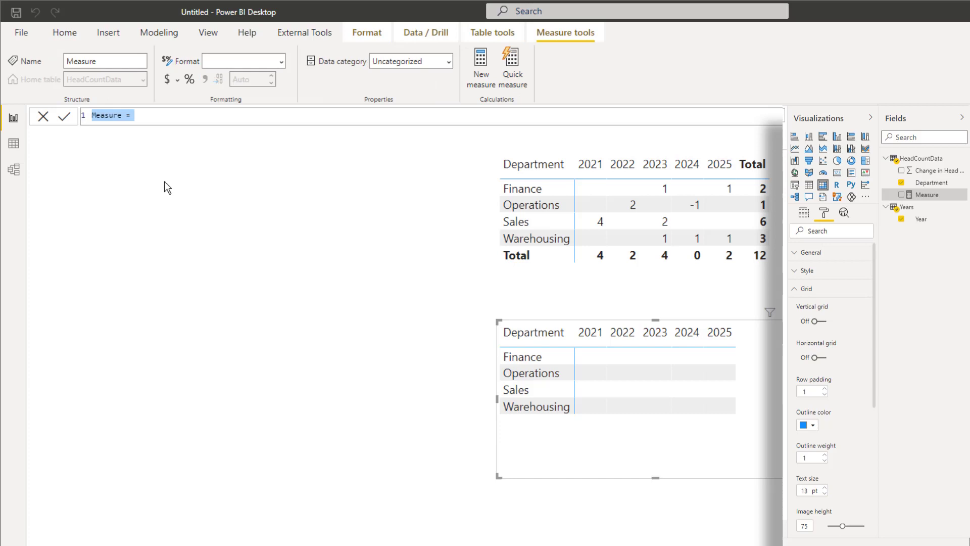
pyautogui.write('Change in a Gi')
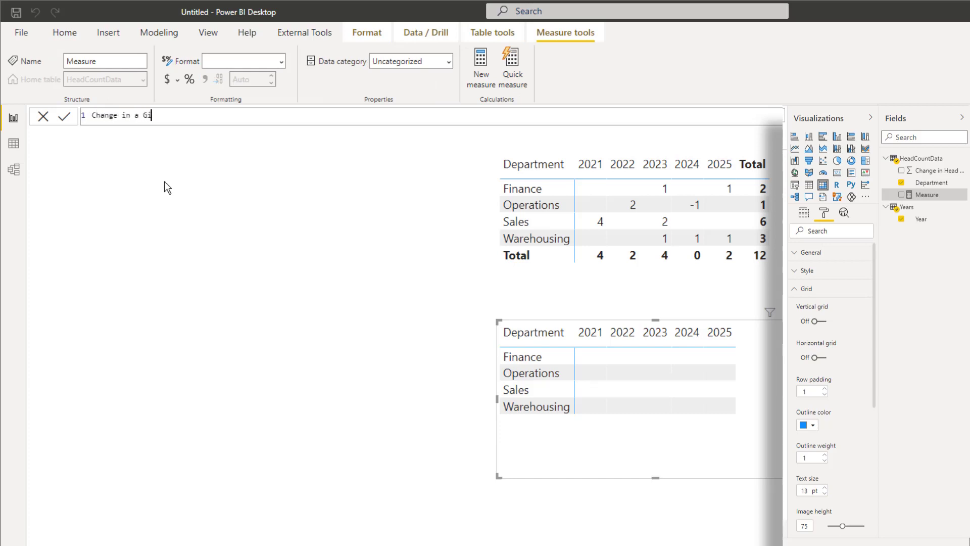
pyautogui.write('ven Year = CALCULATE(')
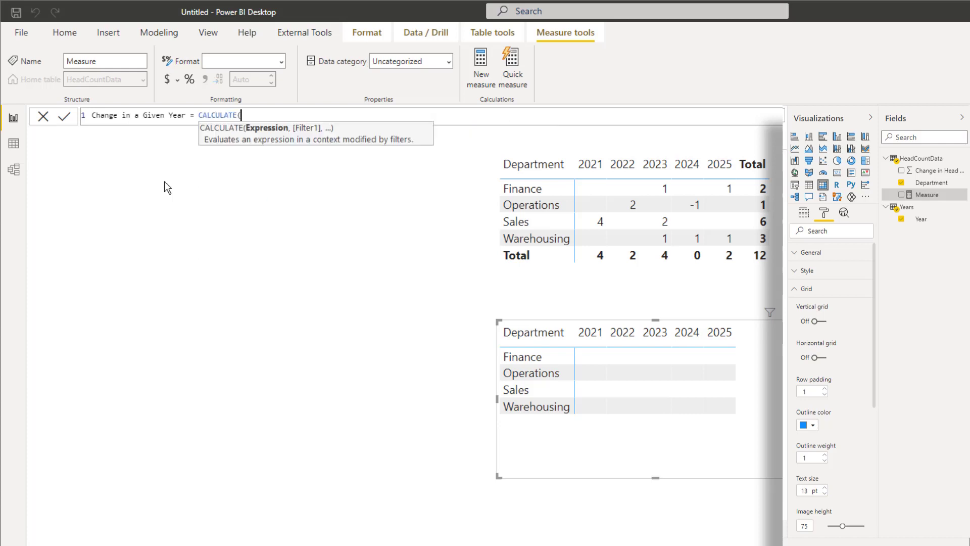
pyautogui.write('sum(ch')
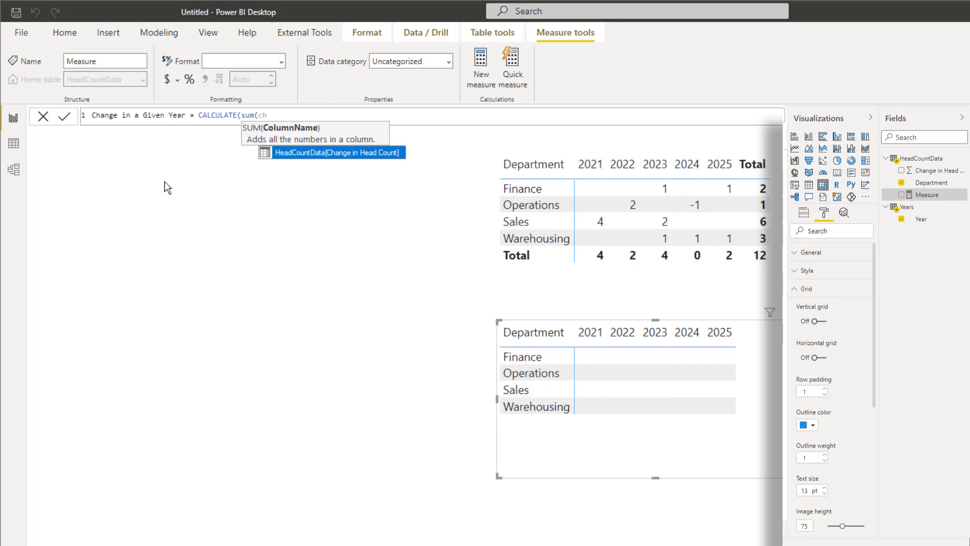
pyautogui.press('Tab')
pyautogui.write(')')
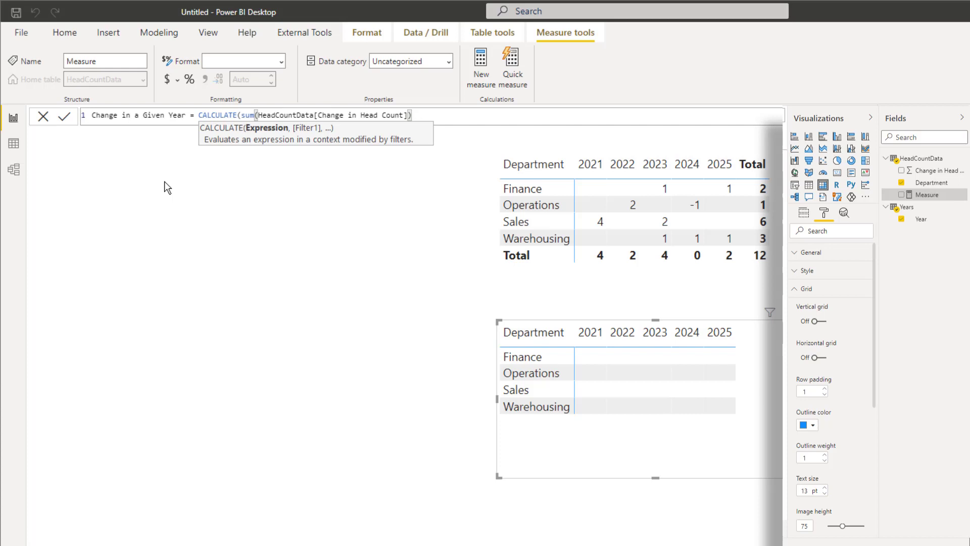
pyautogui.write(',')
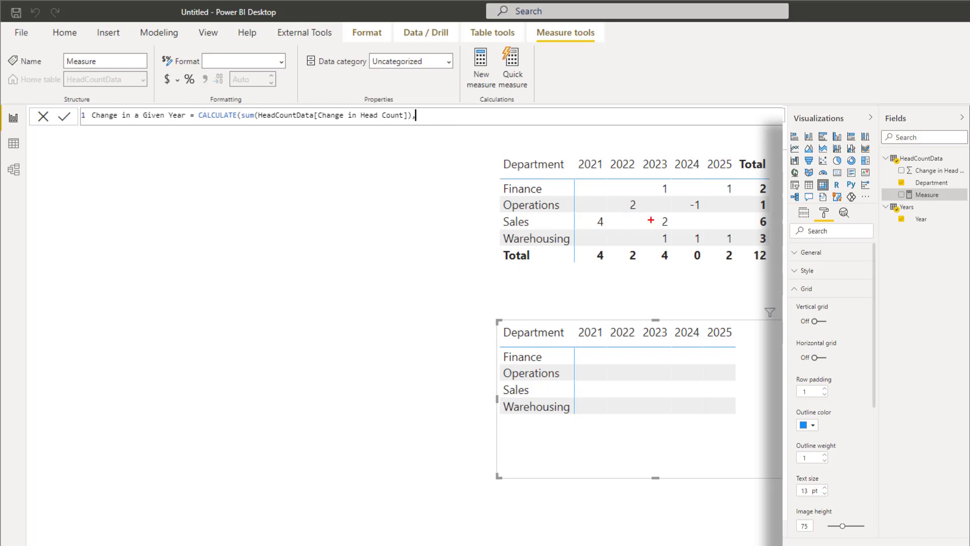
# Rearrange items on the report canvas and delete the stray trailing comma from the measure formula
pyautogui.moveTo(638, 153)
pyautogui.mouseDown()
pyautogui.moveTo(652, 162)
pyautogui.moveTo(674, 269)
pyautogui.mouseUp()
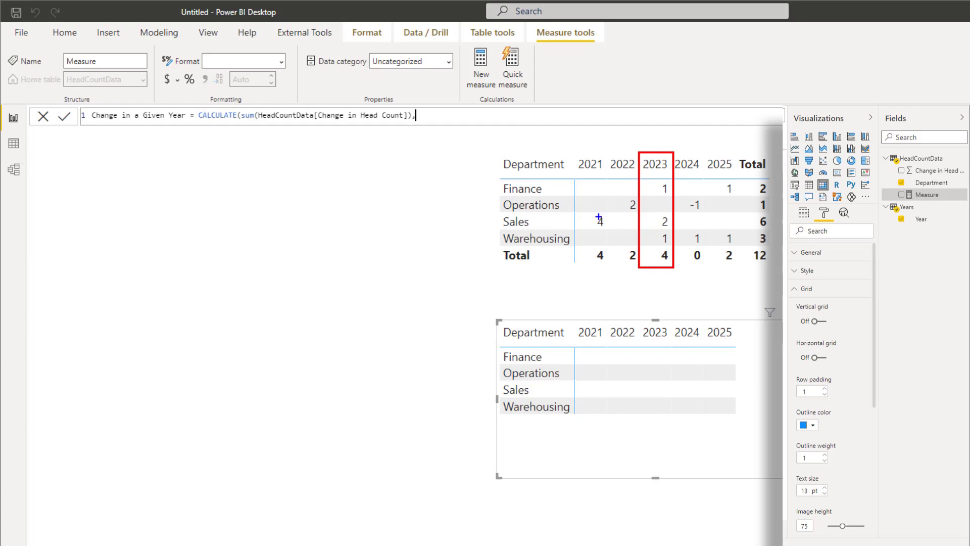
pyautogui.moveTo(576, 210); pyautogui.dragTo(673, 231)
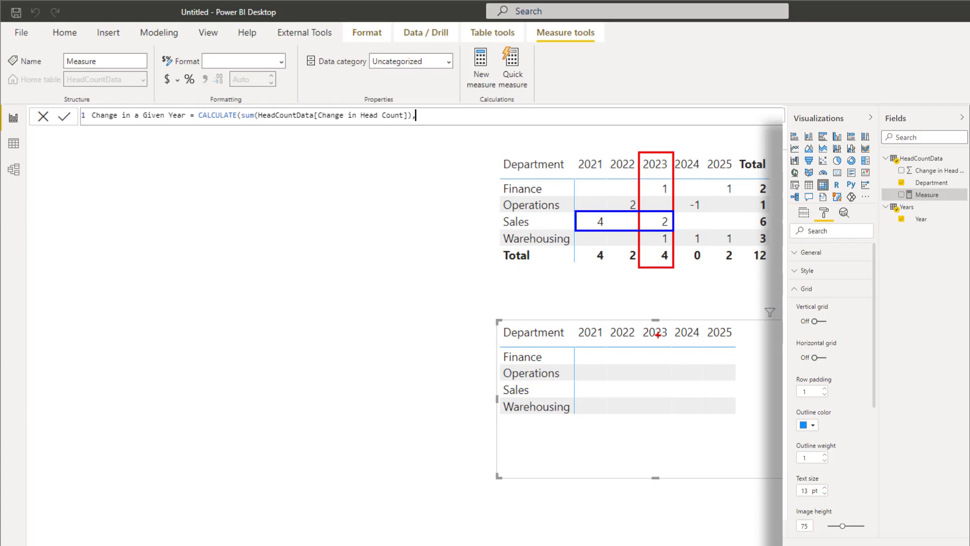
pyautogui.press('r')
pyautogui.moveTo(642, 322); pyautogui.dragTo(673, 422)
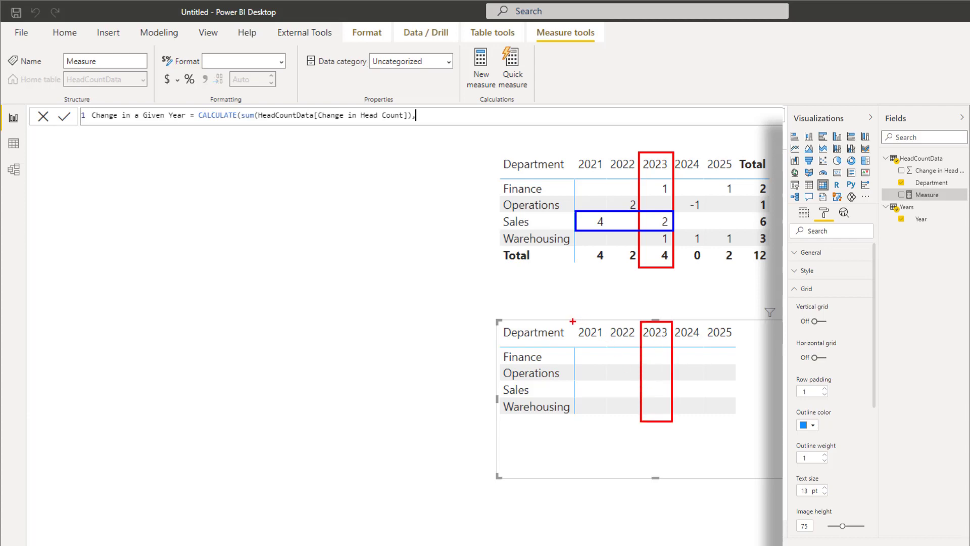
pyautogui.moveTo(573, 322); pyautogui.dragTo(672, 345)
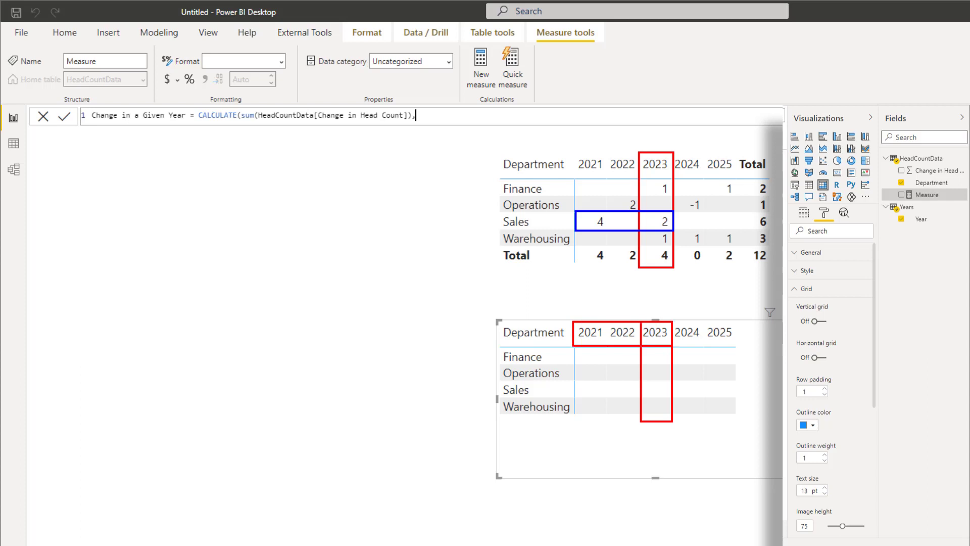
pyautogui.moveTo(589, 318); pyautogui.dragTo(582, 293)
pyautogui.moveTo(630, 315); pyautogui.dragTo(627, 294)
pyautogui.moveTo(655, 316); pyautogui.dragTo(654, 297)
pyautogui.press('Escape')
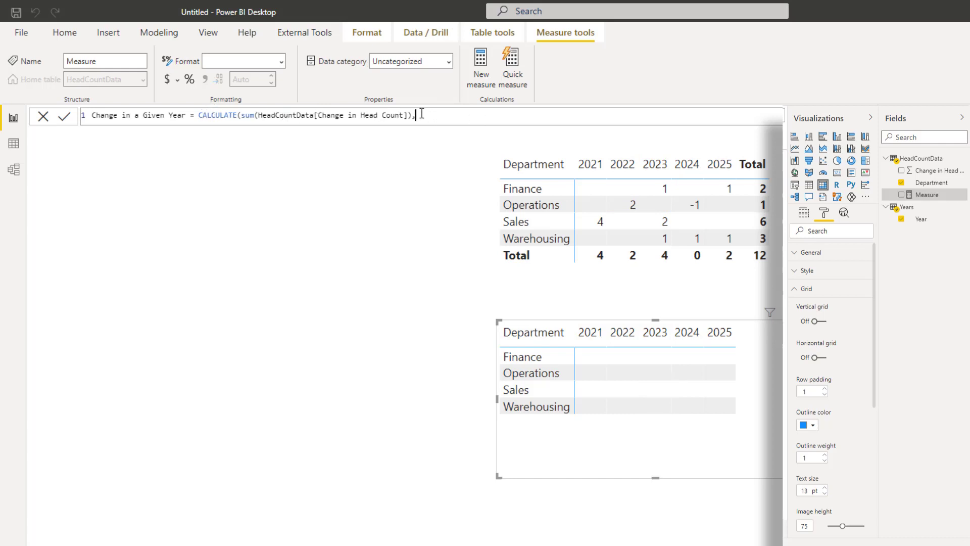
pyautogui.press('BackSpace')
# Close the CALCULATE expression, comment it out, and start a VAR MaxYear line
pyautogui.write(')')
pyautogui.click(200, 118)
pyautogui.write('//')
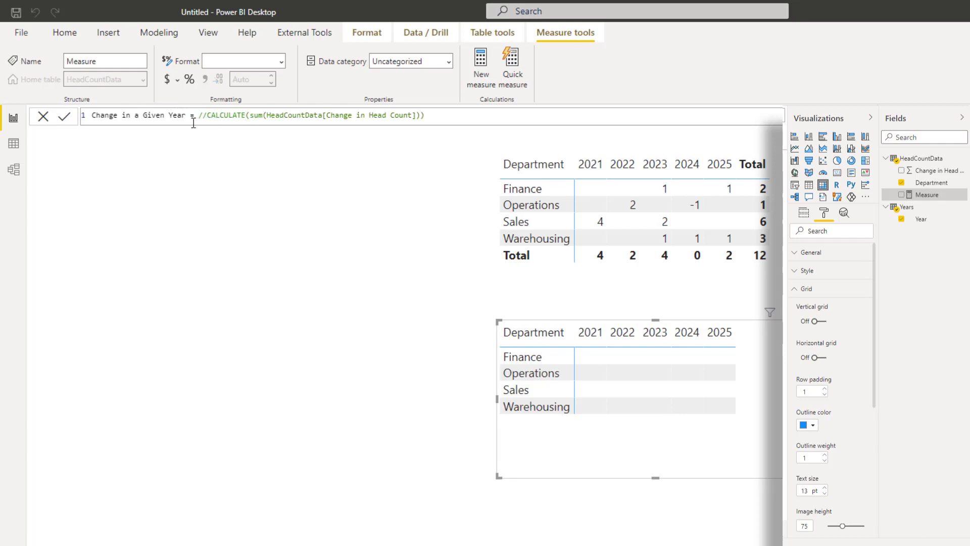
pyautogui.write('VAR')
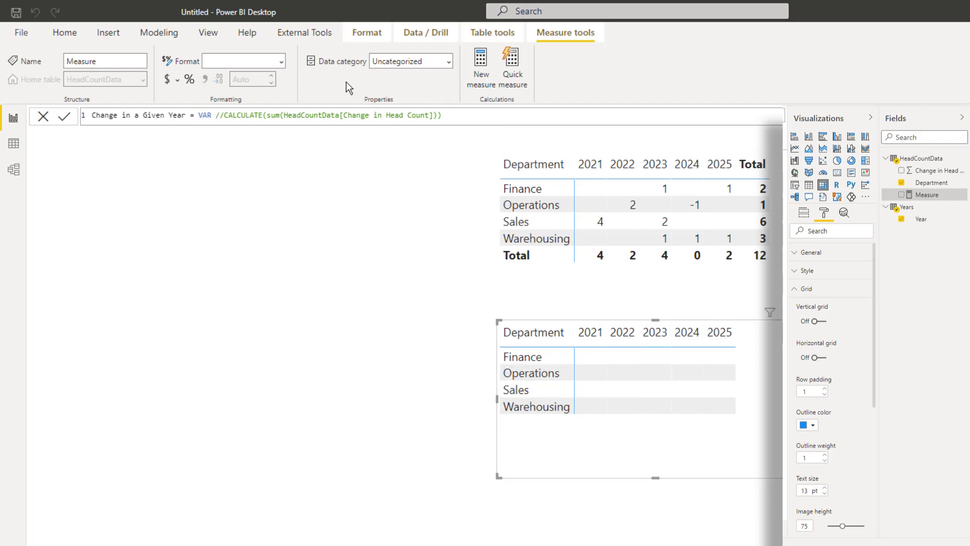
pyautogui.write('MaxYear')
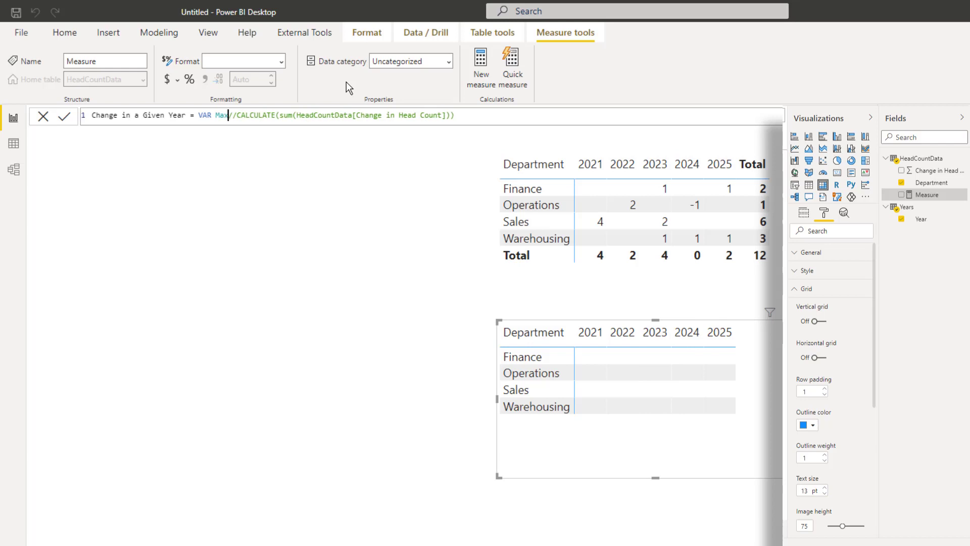
pyautogui.press('Return')
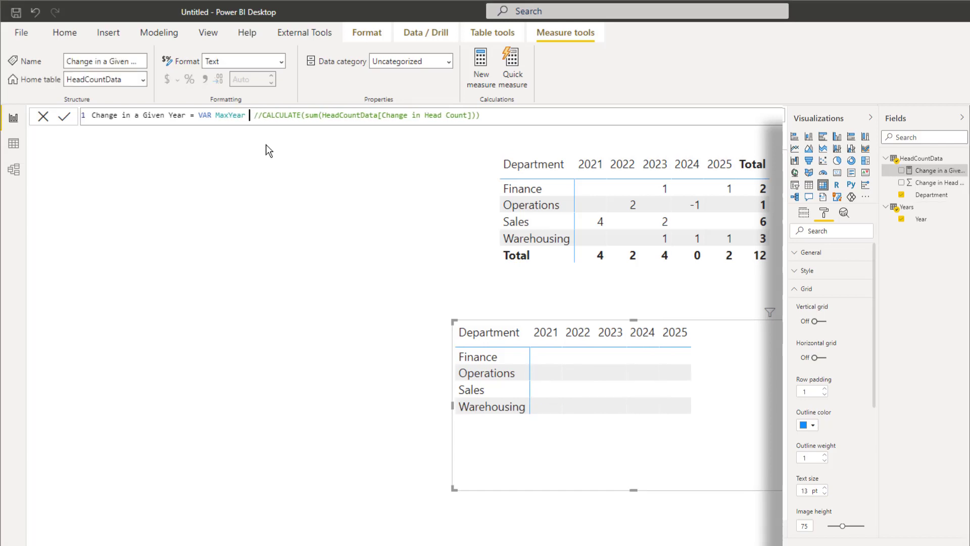
# Define MaxYear = MAX(Years[Year]), RETURN MaxYear, commit, and add the measure to the lower matrix
pyautogui.write('= max(')
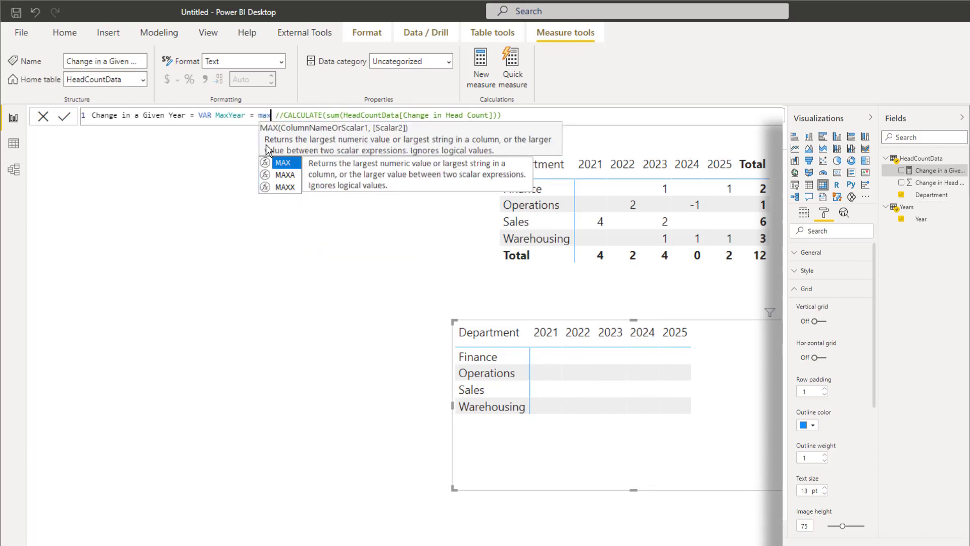
pyautogui.write('year')
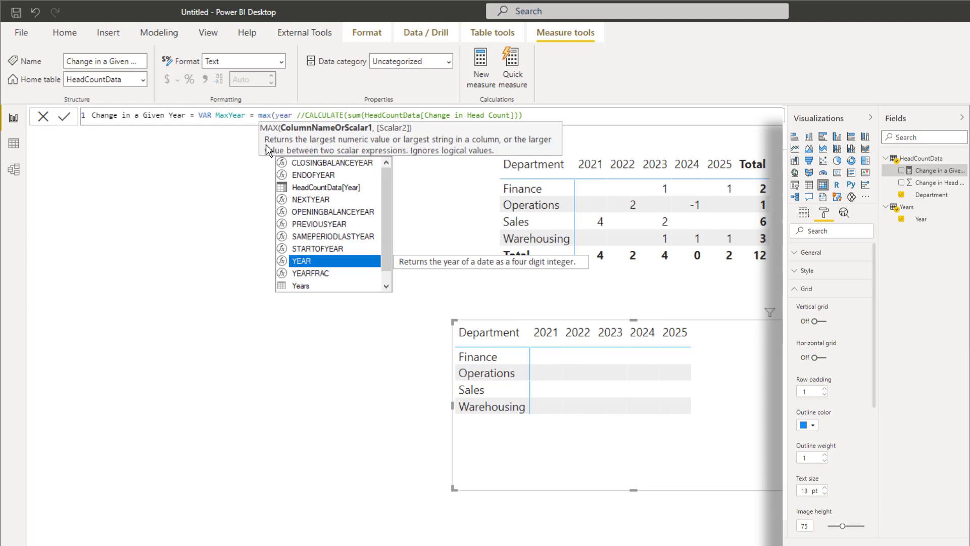
pyautogui.press('Down')
pyautogui.press('Down')
pyautogui.press('Tab')
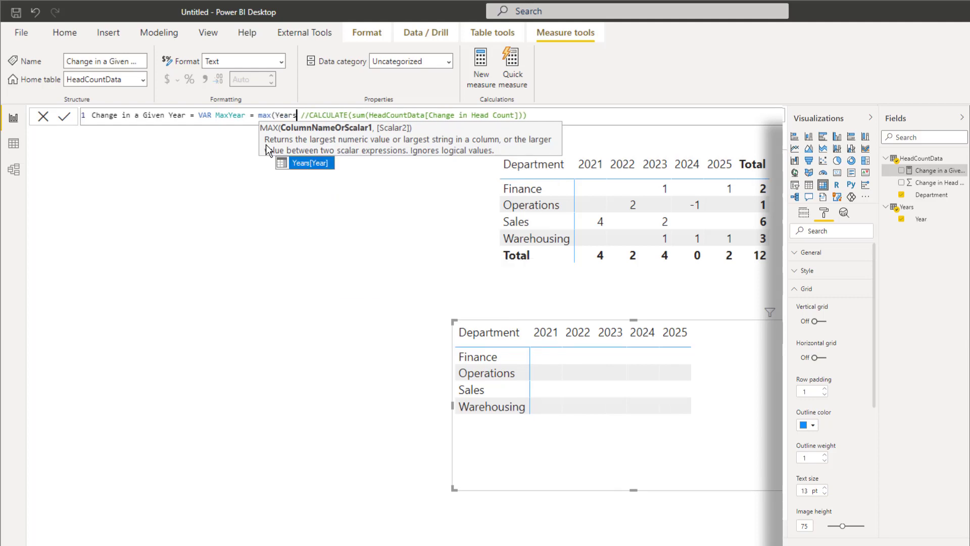
pyautogui.press('Tab')
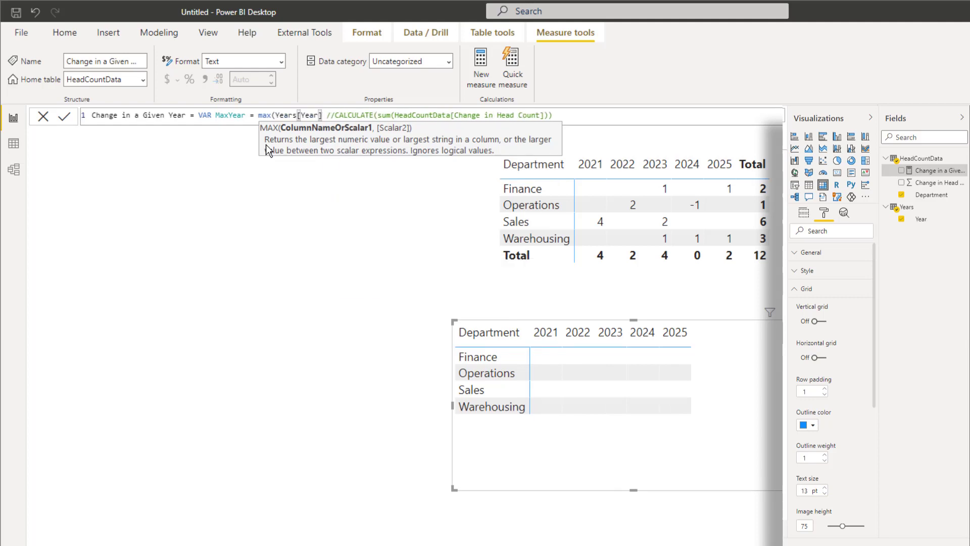
pyautogui.write(')')
pyautogui.hotkey('shift', 'Return')
pyautogui.press('Tab')
pyautogui.press('Tab')
pyautogui.press('Tab')
pyautogui.press('Tab')
pyautogui.press('Tab')
pyautogui.press('Tab')
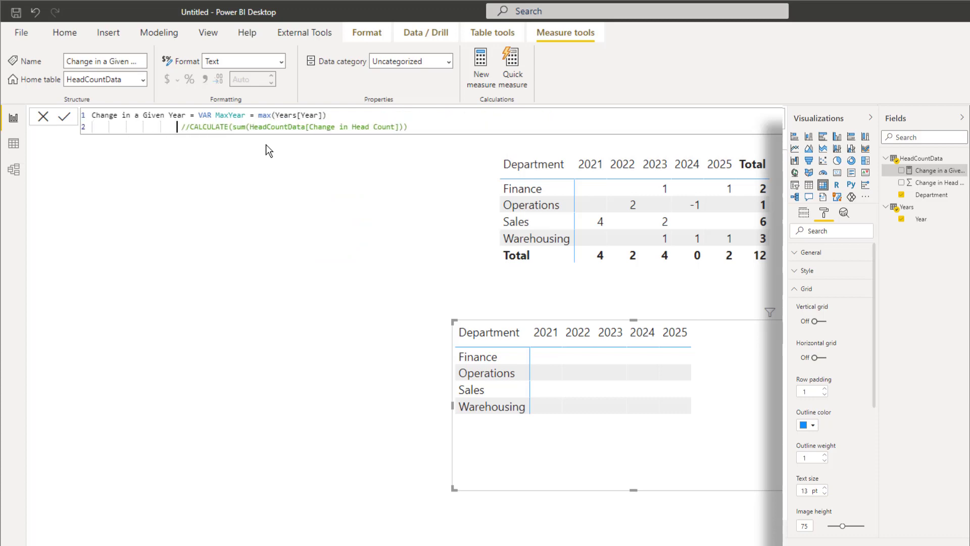
pyautogui.write('RETUR')
pyautogui.write('N maxy')
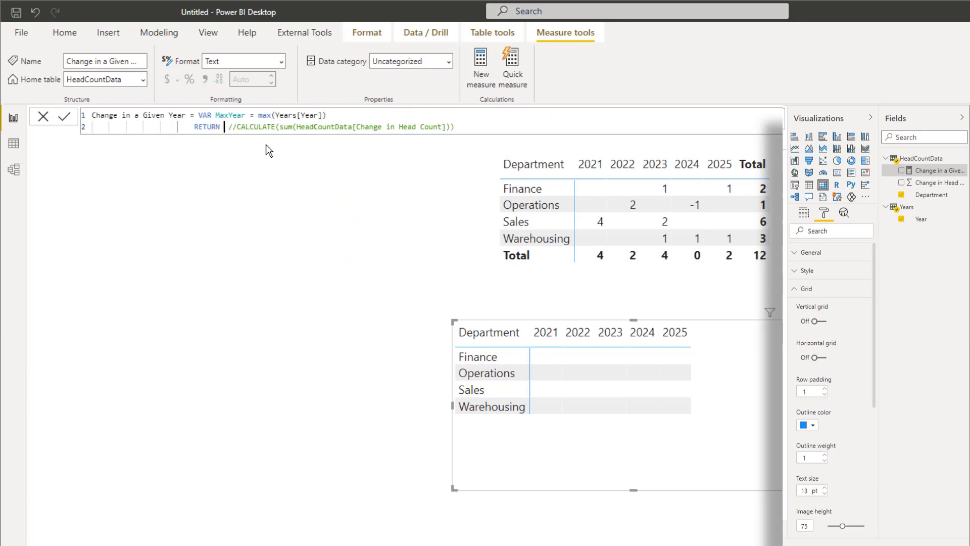
pyautogui.press('Tab')
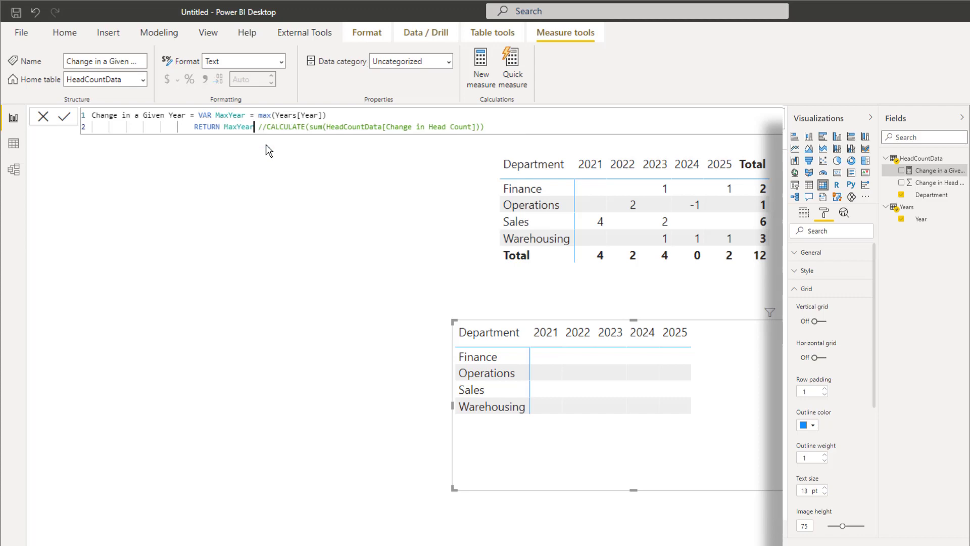
pyautogui.click(64, 116)
pyautogui.moveTo(932, 170); pyautogui.dragTo(659, 379)
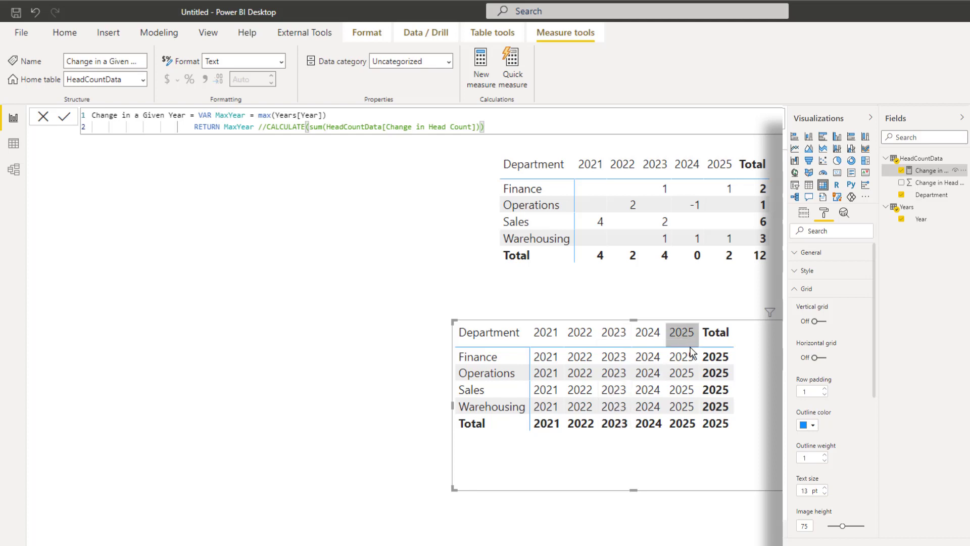
# Sort the lower matrix by Total, then delete MaxYear and the comment marker to expose CALCULATE
pyautogui.click(714, 333)
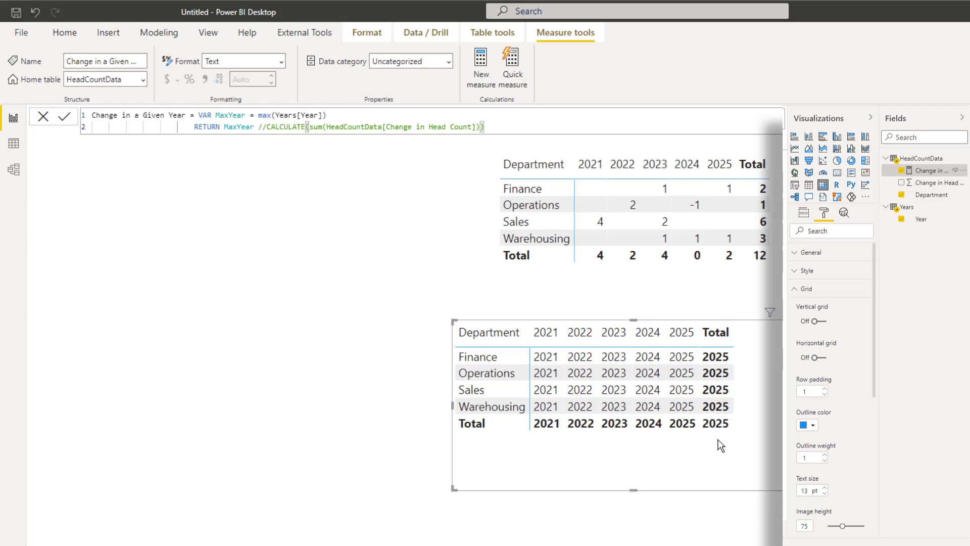
pyautogui.doubleClick(231, 115)
pyautogui.moveTo(223, 127); pyautogui.dragTo(263, 126)
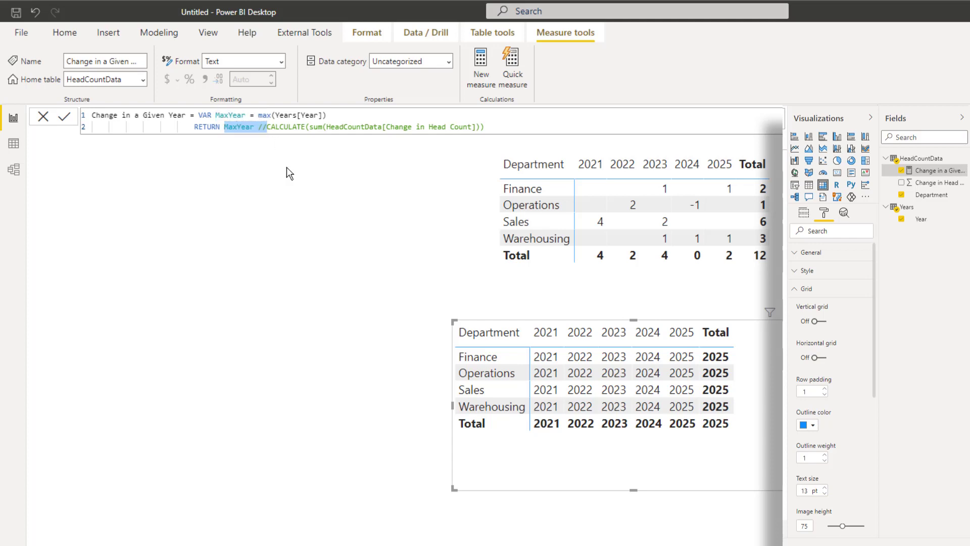
pyautogui.press('Delete')
pyautogui.click(467, 127)
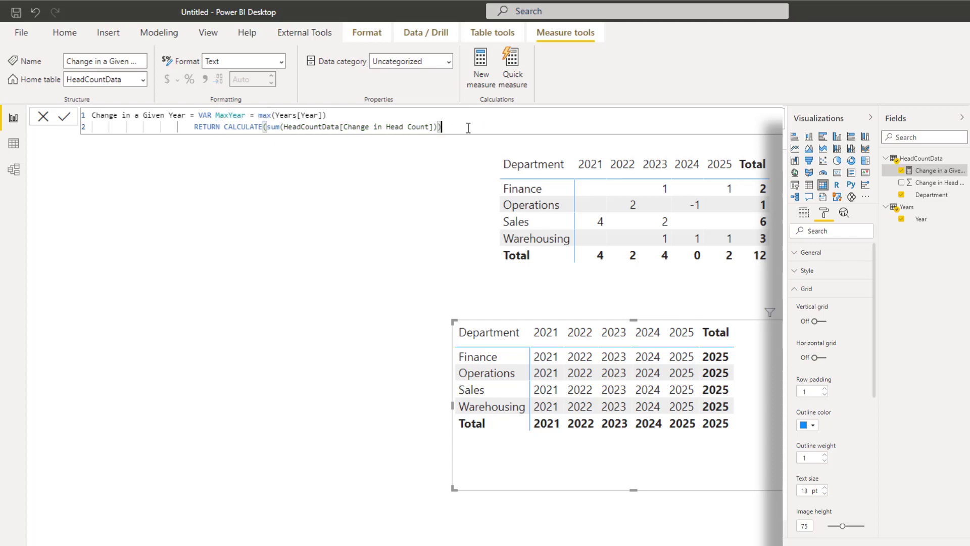
pyautogui.press('BackSpace')
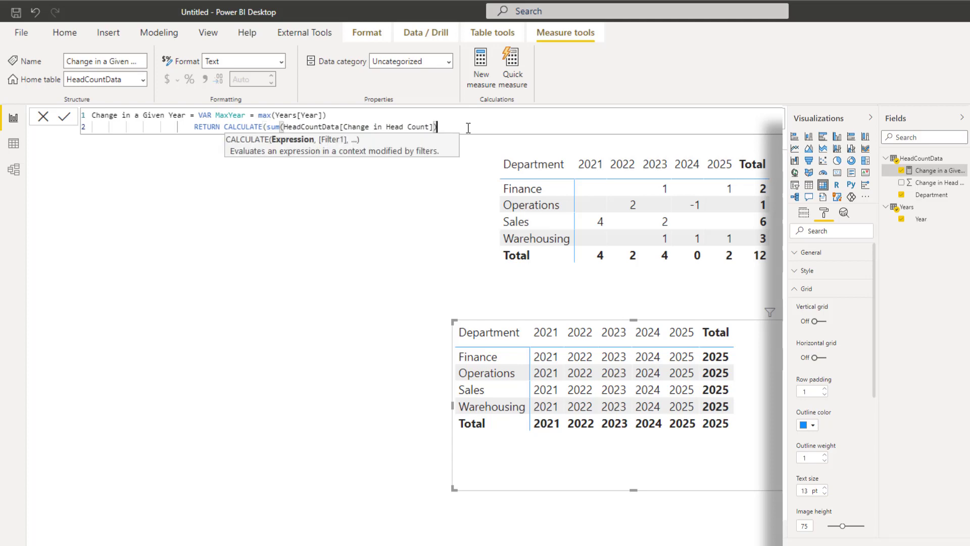
# Add the Years[Year] <= MaxYear condition to CALCULATE and commit the running-total measure
pyautogui.write(',')
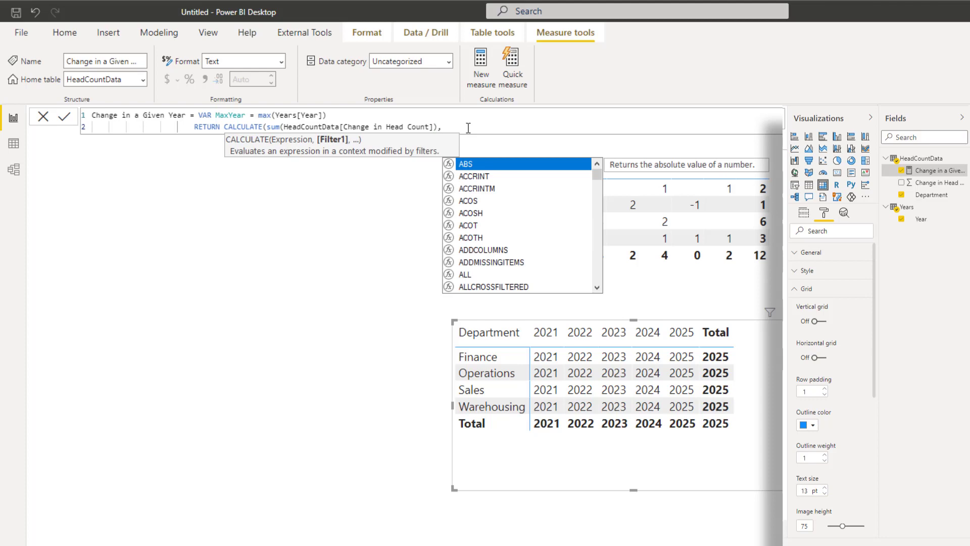
pyautogui.write('years')
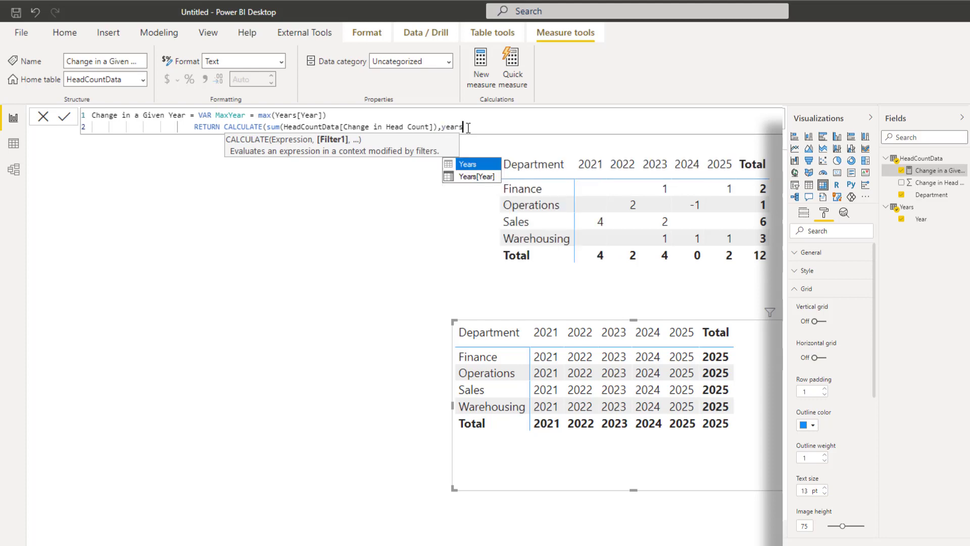
pyautogui.press('Down')
pyautogui.press('Tab')
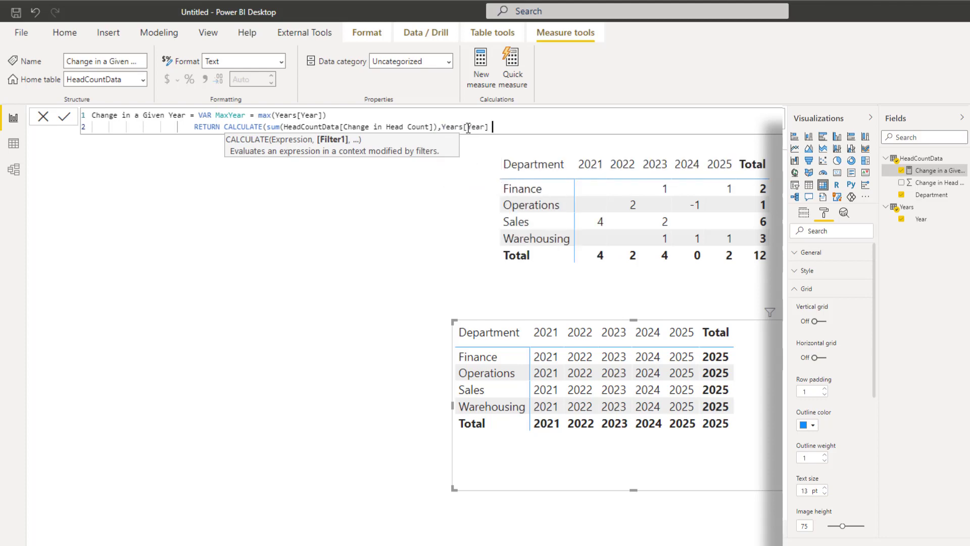
pyautogui.write('<=ma')
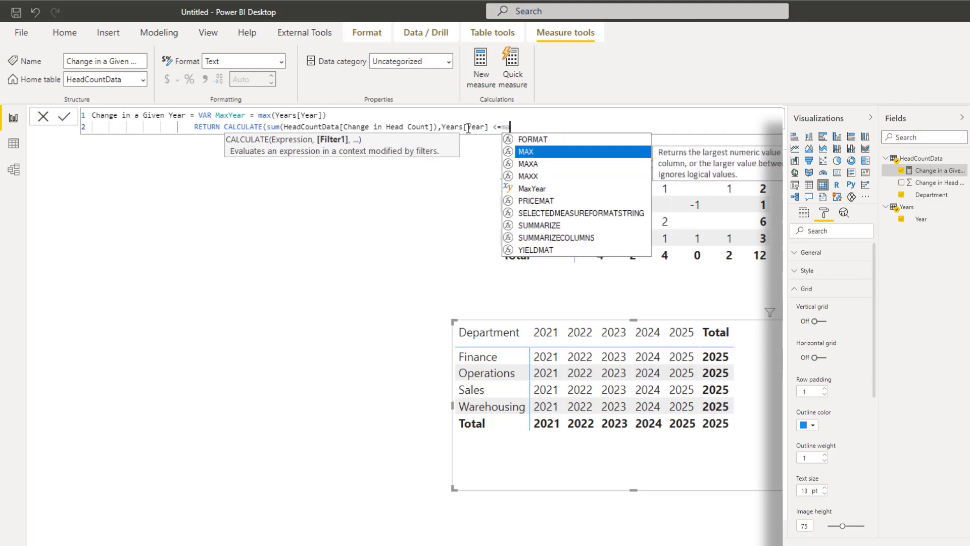
pyautogui.write('xxy')
pyautogui.press('Tab')
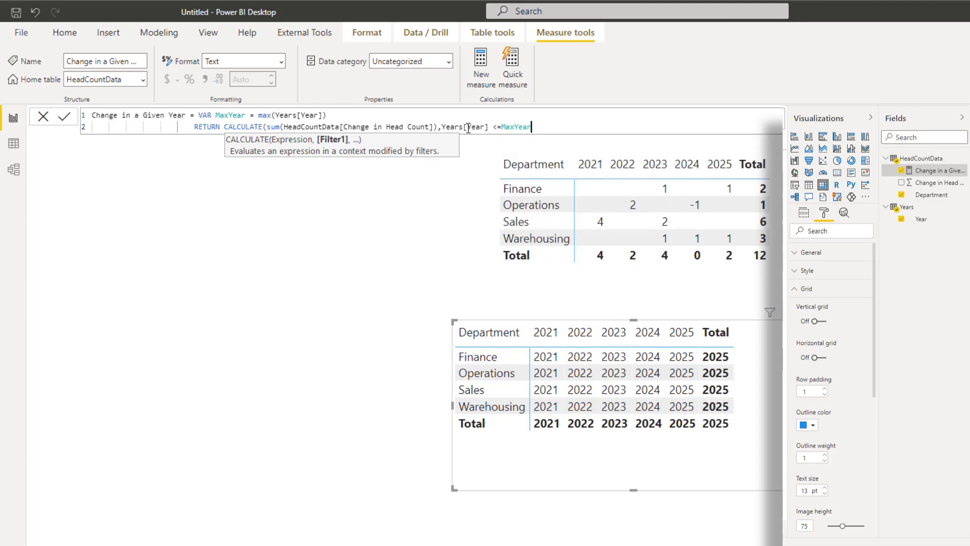
pyautogui.write(')')
pyautogui.click(63, 117)
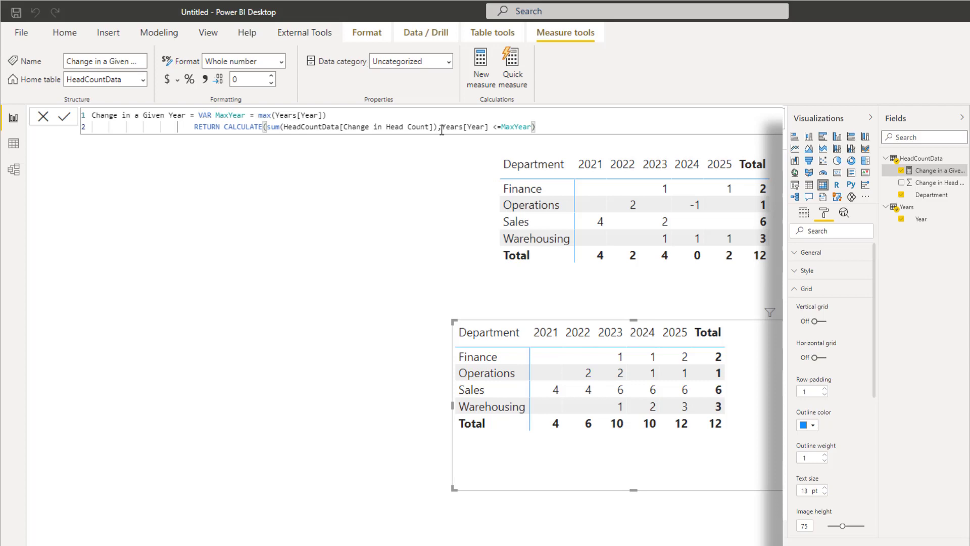
# Rewrite the condition as FILTER(ALL(Years[Year]), Years[Year] <= MaxYear) inside CALCULATE and commit it
pyautogui.click(442, 128)
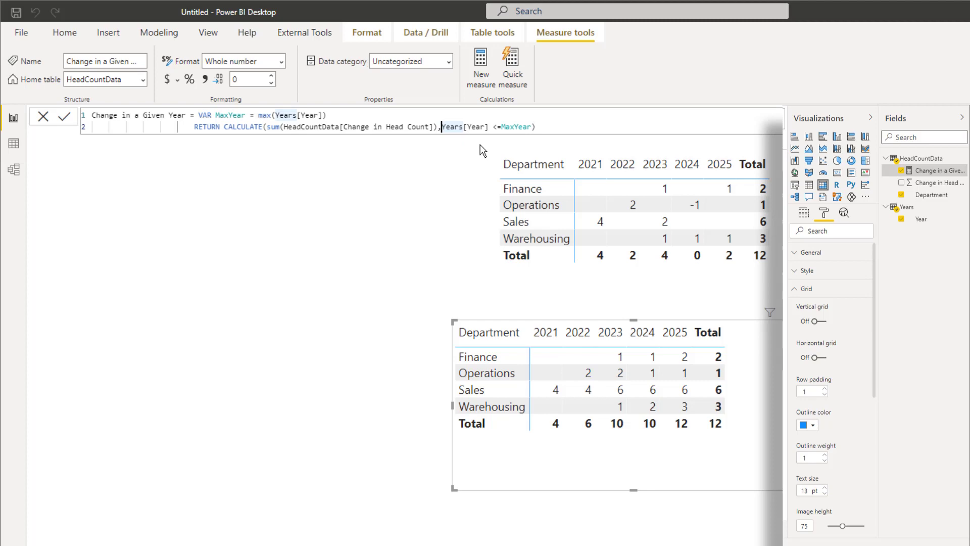
pyautogui.write('filter(all')
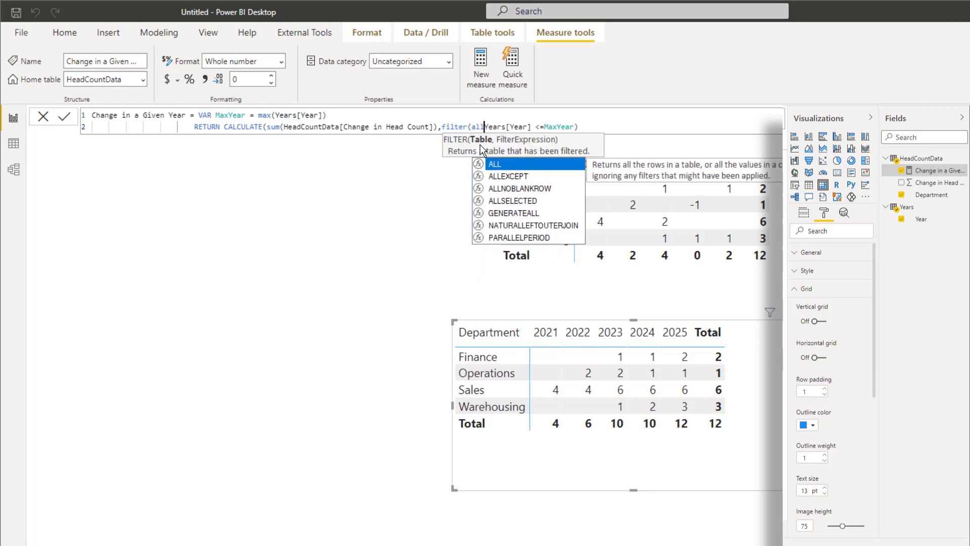
pyautogui.write('(')
pyautogui.press('Right')
pyautogui.press('Right')
pyautogui.press('Right')
pyautogui.press('Right')
pyautogui.press('Right')
pyautogui.press('Right')
pyautogui.press('Right')
pyautogui.press('Right')
pyautogui.press('Right')
pyautogui.press('Right')
pyautogui.press('Right')
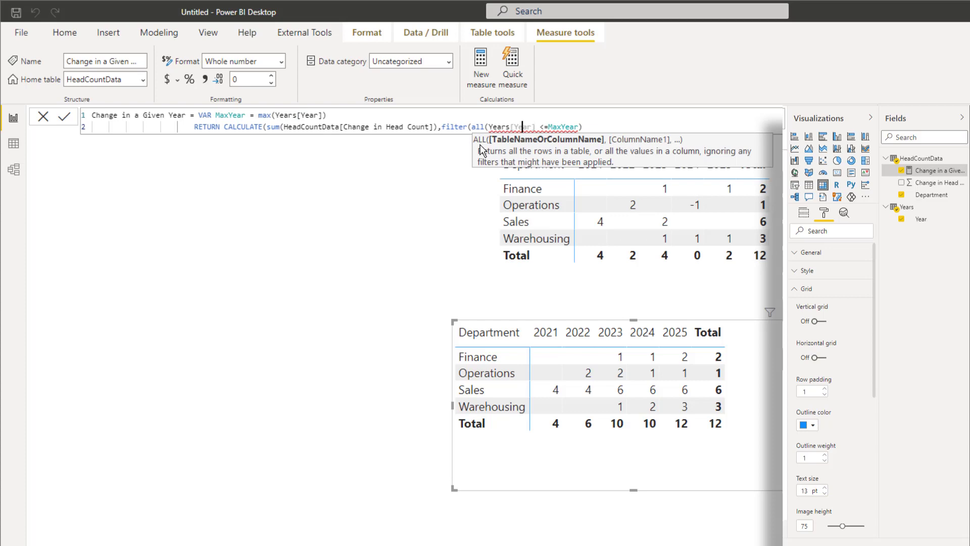
pyautogui.press('Right')
pyautogui.write('),')
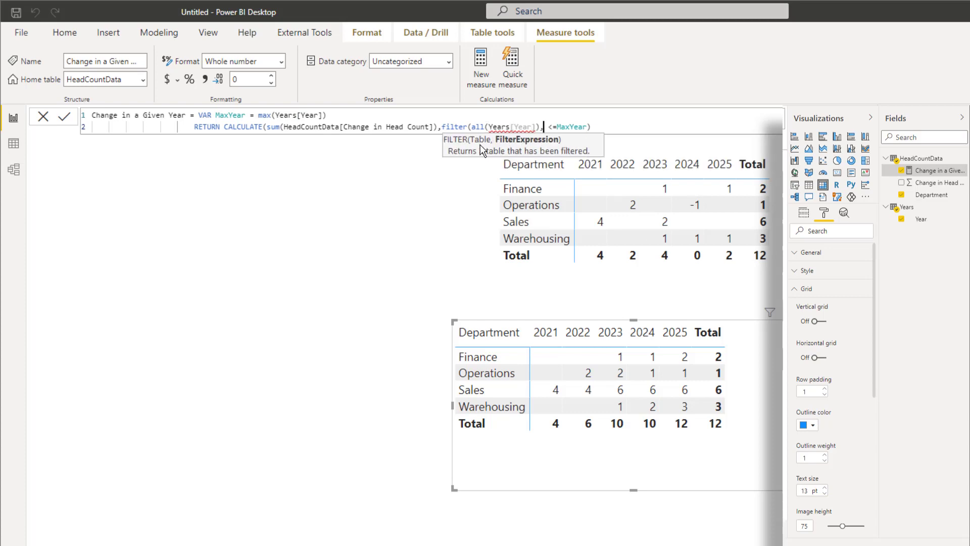
pyautogui.write('years[year]')
pyautogui.press('Right')
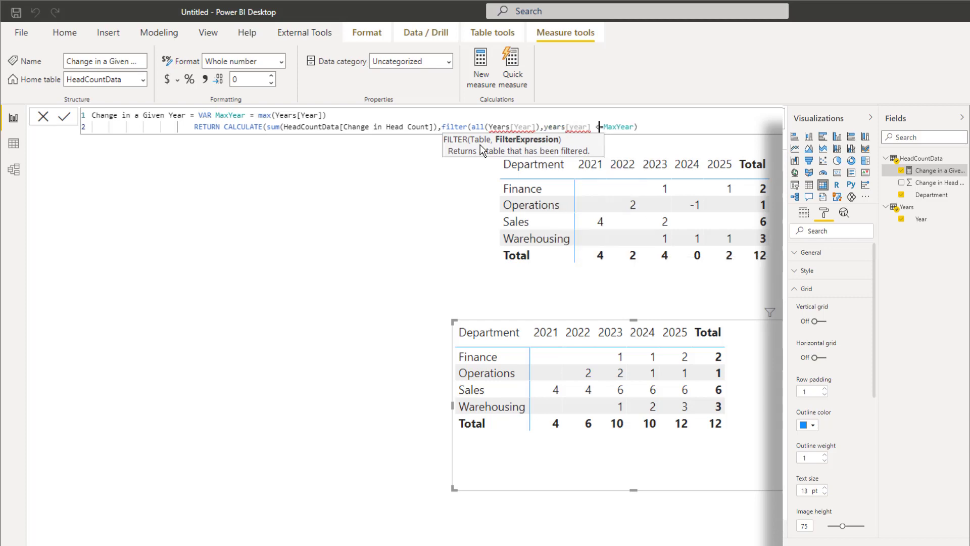
pyautogui.click(649, 127)
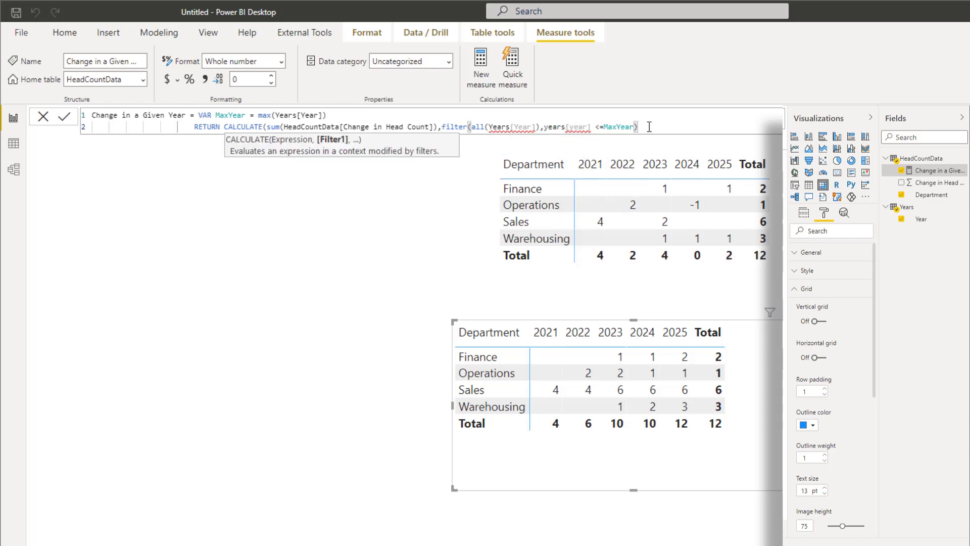
pyautogui.write(')')
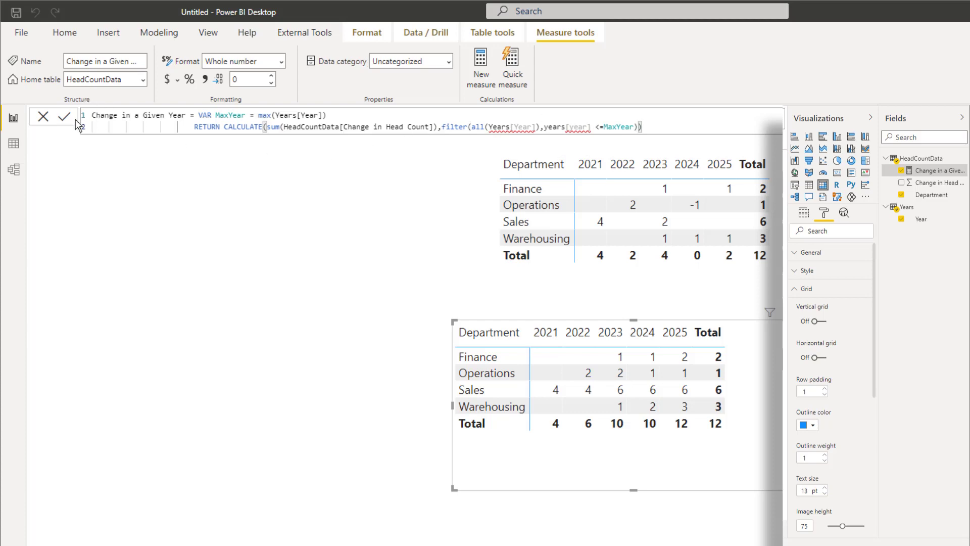
pyautogui.press('Return')
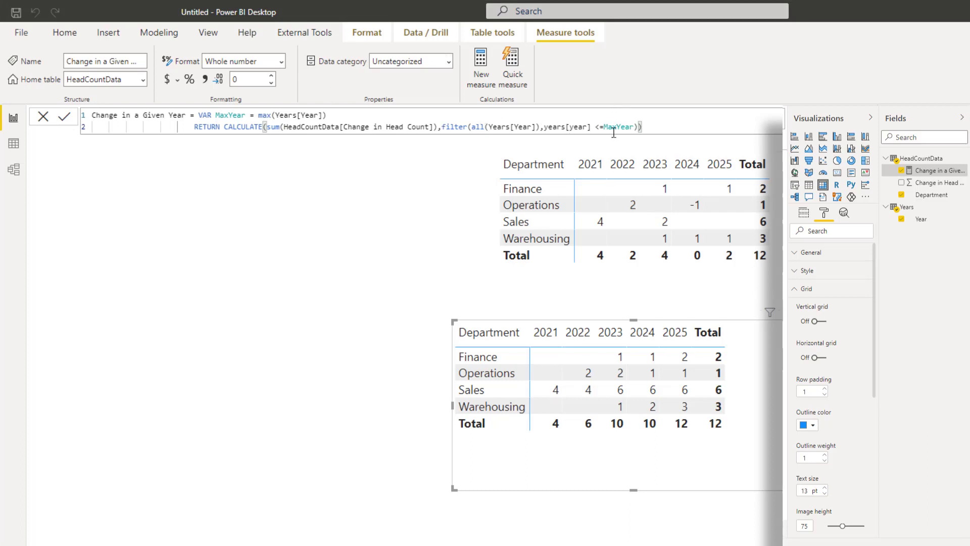
# Select the year condition, then the FILTER expression, then the entire RETURN line
pyautogui.moveTo(544, 127); pyautogui.dragTo(634, 127)
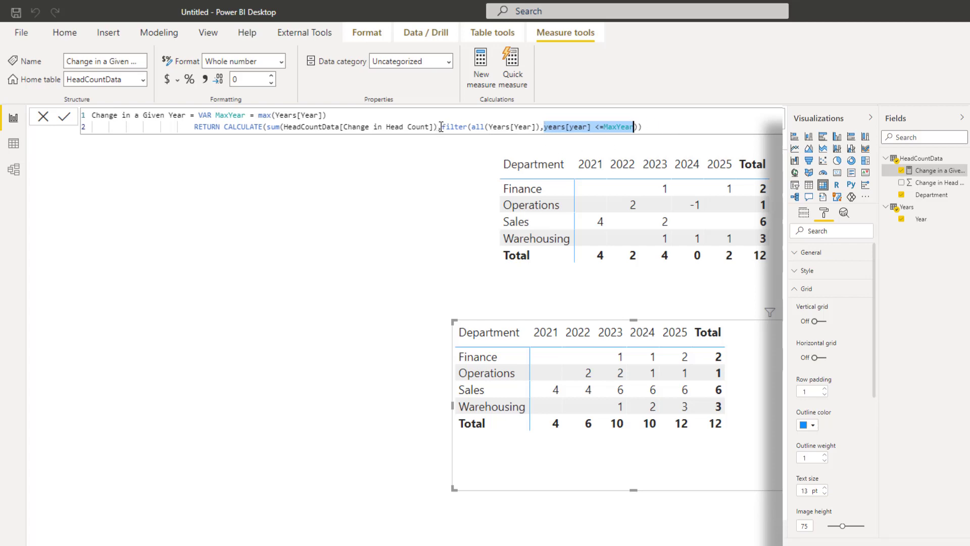
pyautogui.moveTo(440, 126); pyautogui.dragTo(678, 127)
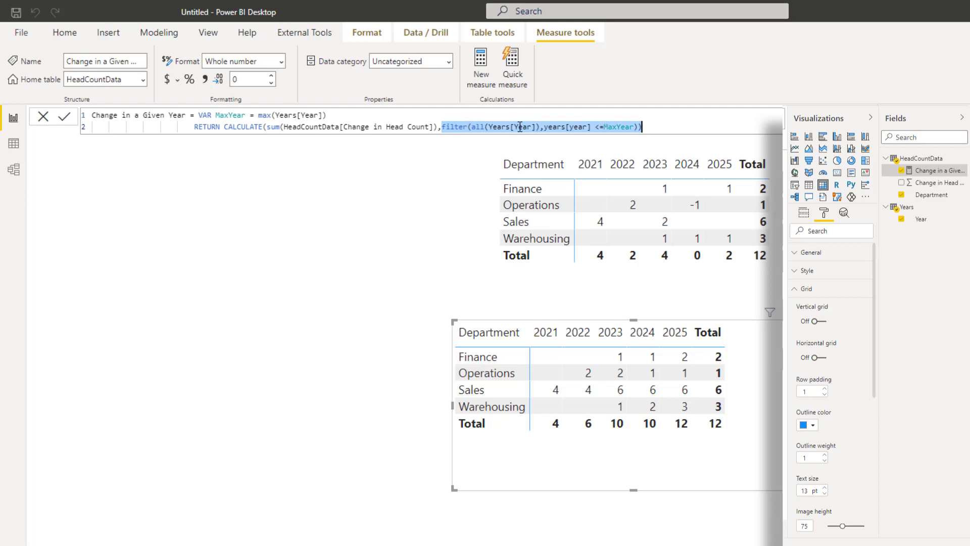
pyautogui.moveTo(696, 128); pyautogui.dragTo(184, 126)
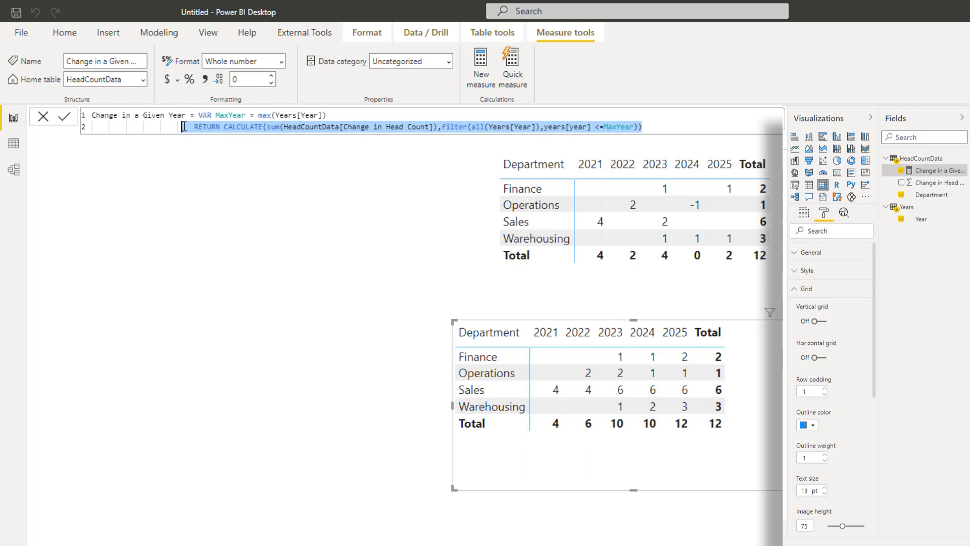